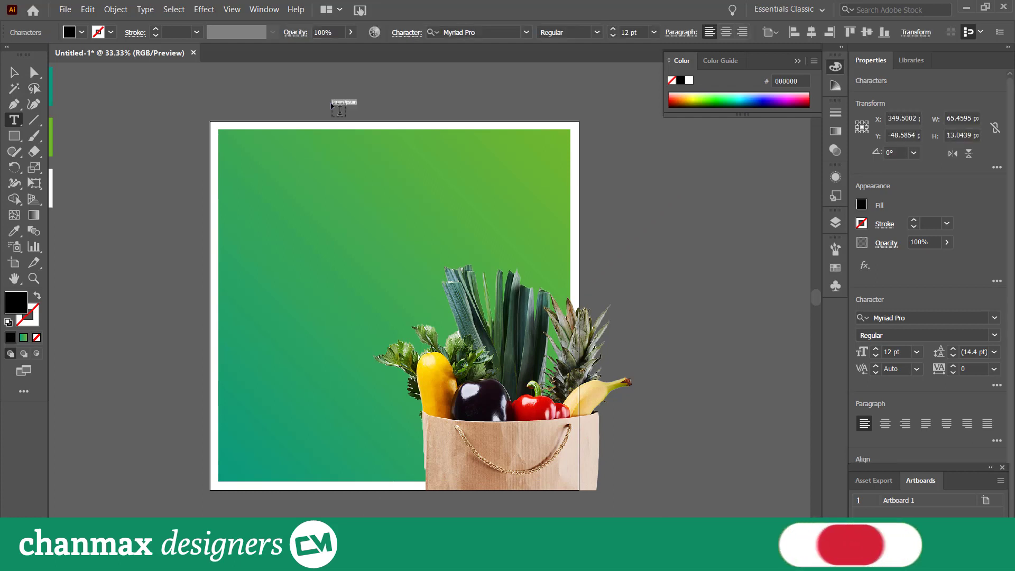
# - Enter the headline text "Fastest" above the artboard and set its font size to 50 pt
pyautogui.write('Fastest')
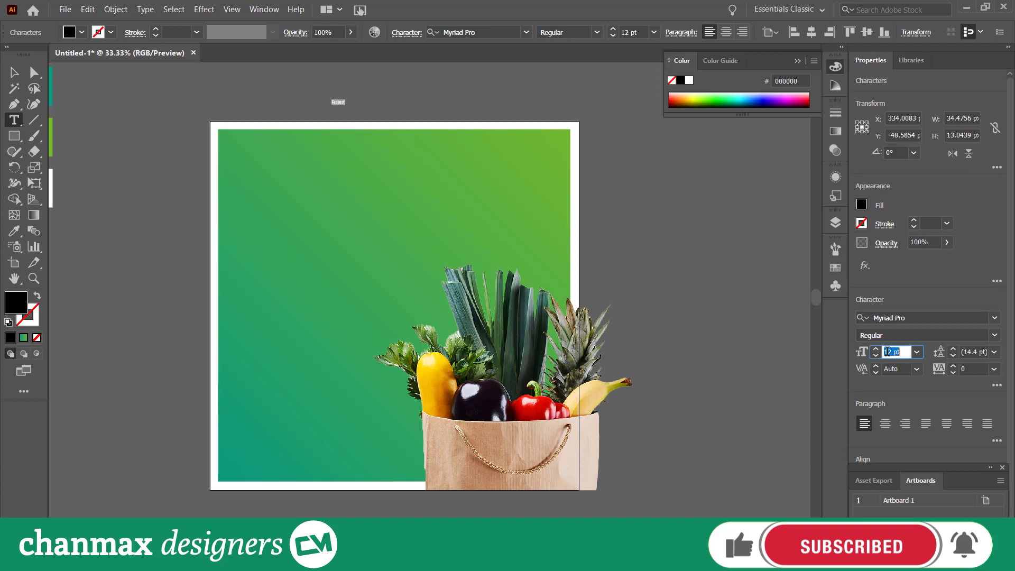
pyautogui.click(889, 351)
pyautogui.write('50')
pyautogui.press('Return')
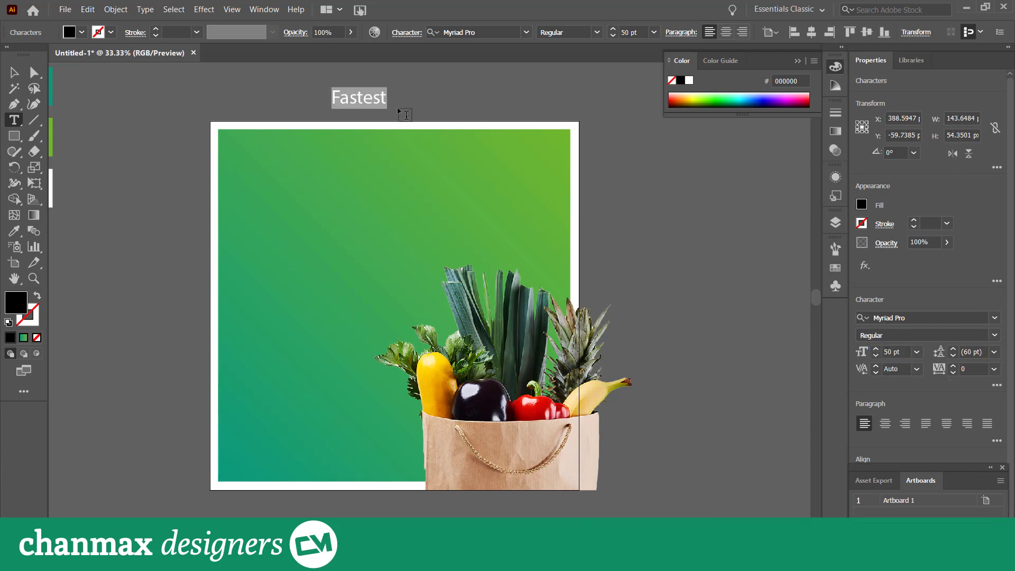
# - Add "Supermarket" and "Delivery" as separate lines beneath "Fastest" in the same text object
pyautogui.press('Escape')
pyautogui.press('Return')
pyautogui.write('Supermarket')
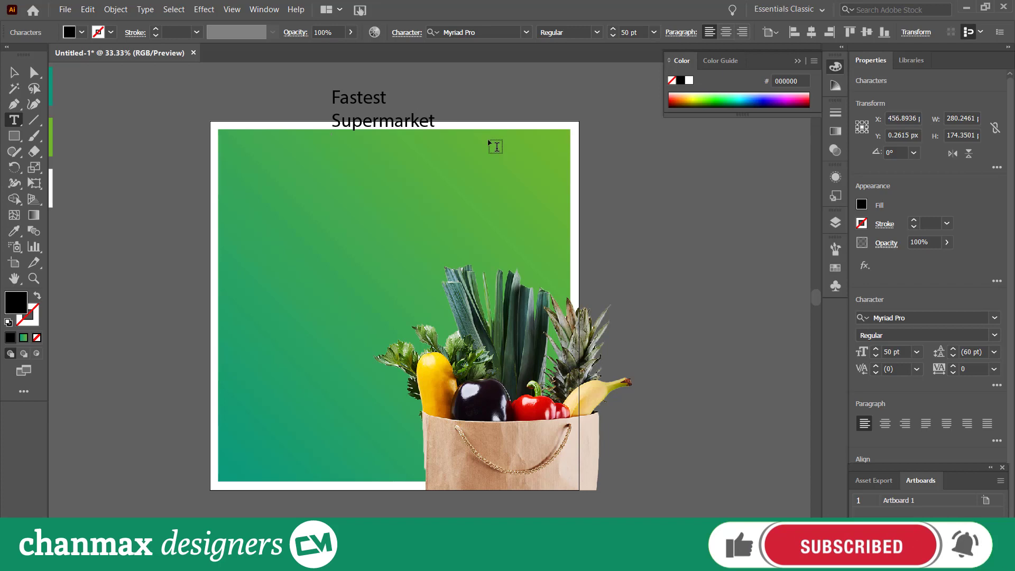
pyautogui.write('ery')
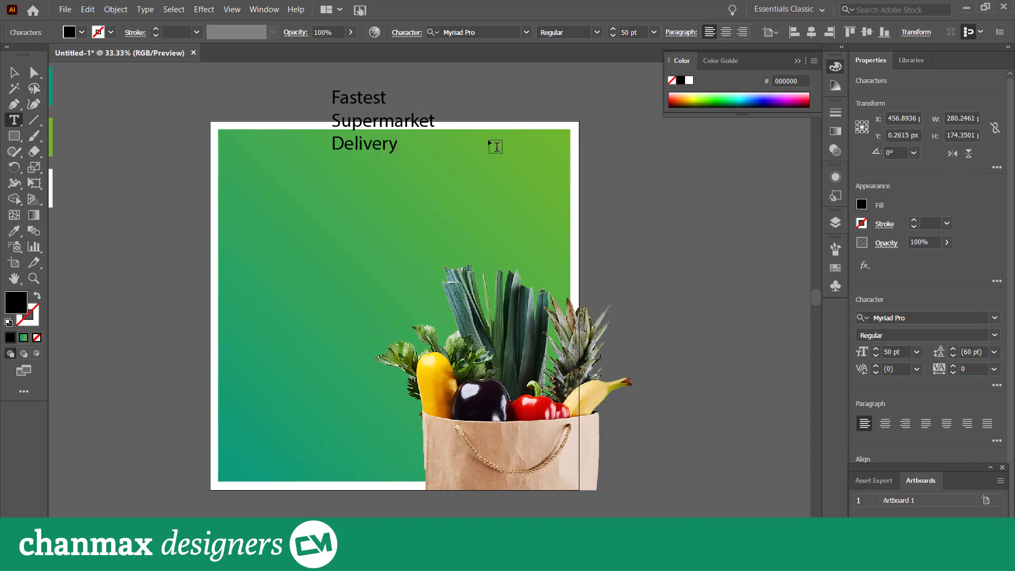
# - Move the headline onto the poster's empty area above the groceries and enlarge it to about 435 px wide
pyautogui.click(7, 78)
pyautogui.moveTo(436, 174); pyautogui.dragTo(437, 174)
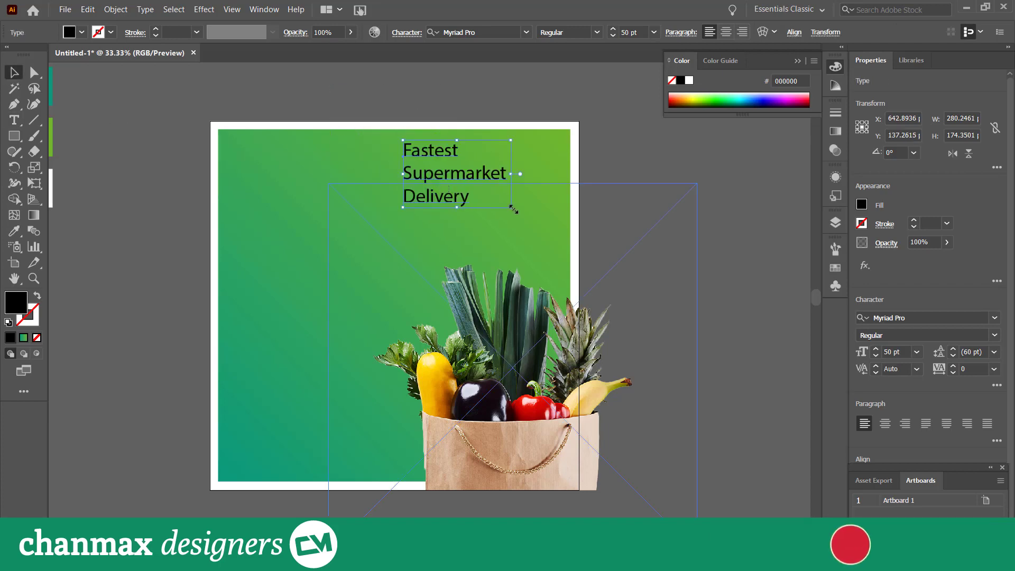
pyautogui.moveTo(511, 207); pyautogui.dragTo(571, 245)
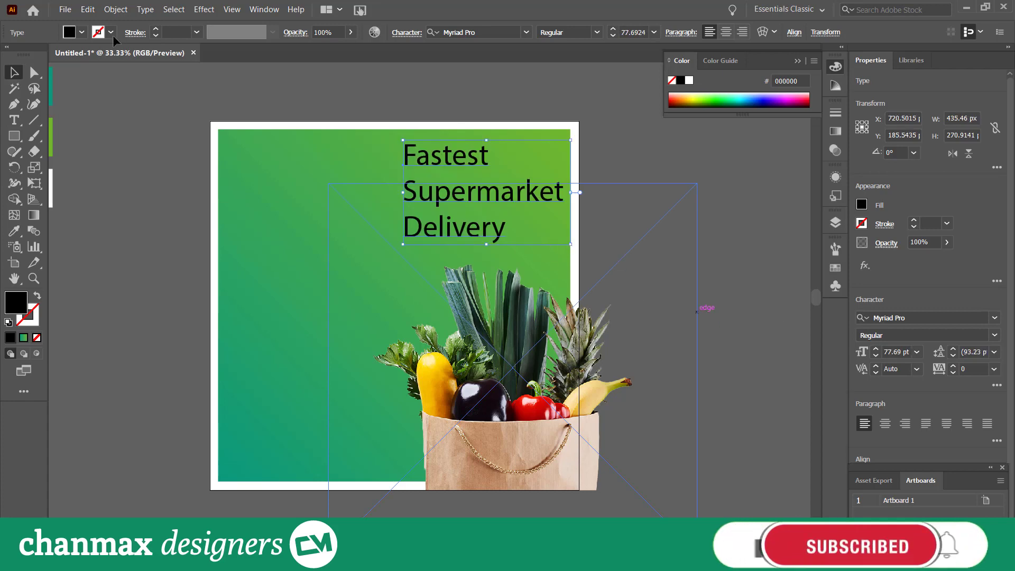
# - Lock the grocery bag image and nudge the headline slightly left and down, away from the white frame
pyautogui.click(478, 423)
pyautogui.click(115, 9)
pyautogui.click(299, 84)
pyautogui.click(429, 163)
pyautogui.moveTo(428, 163); pyautogui.dragTo(414, 167)
# - Set the headline's font to Poppins Black and shift the text left inside the poster
pyautogui.click(967, 319)
pyautogui.write('p')
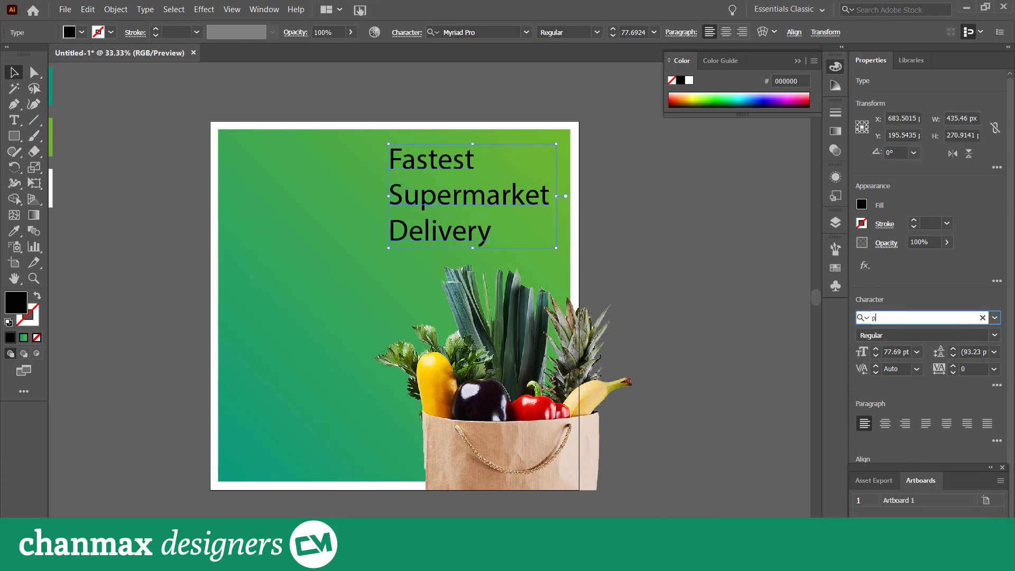
pyautogui.write('opin')
pyautogui.press('BackSpace')
pyautogui.press('BackSpace')
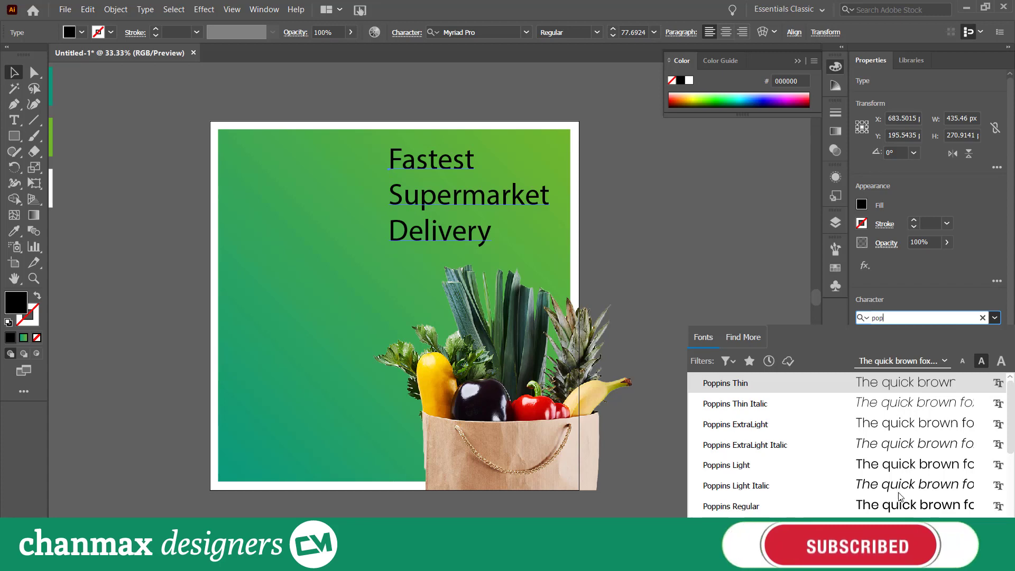
pyautogui.click(899, 505)
pyautogui.click(999, 337)
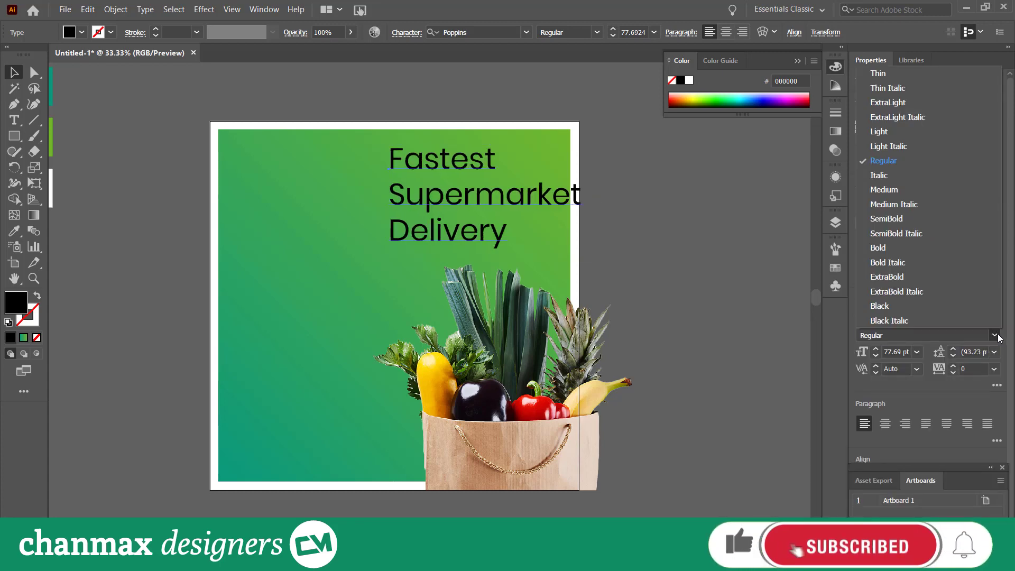
pyautogui.click(936, 303)
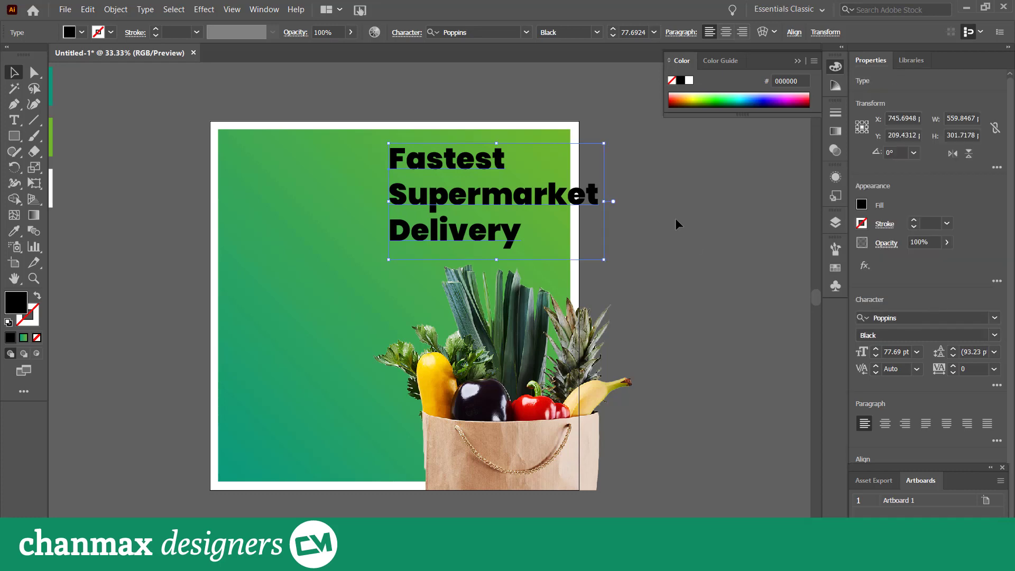
pyautogui.moveTo(602, 202); pyautogui.dragTo(560, 207)
pyautogui.click(91, 200)
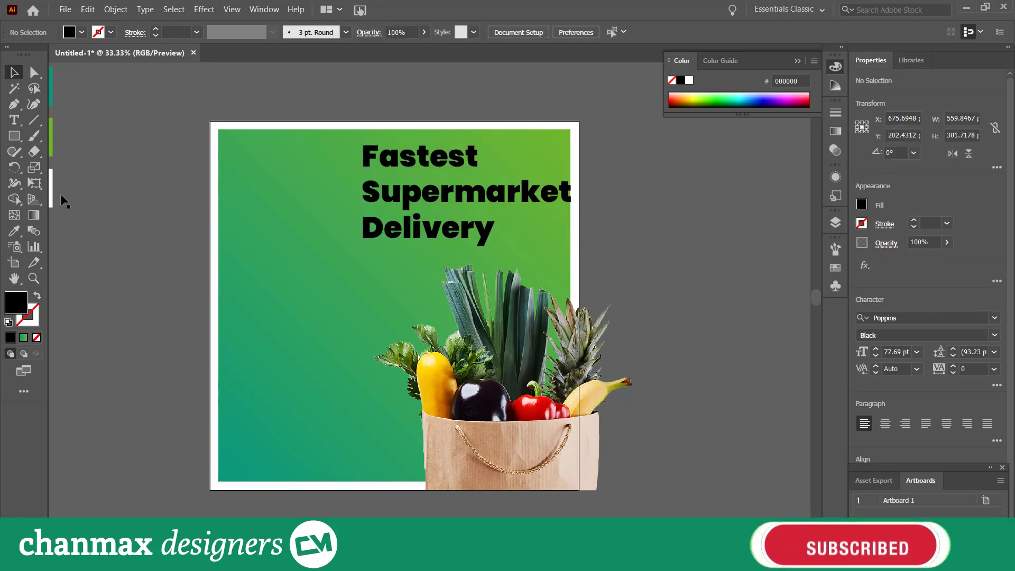
# - Set the font size of the word "Fastest" to 100 pt
pyautogui.click(17, 126)
pyautogui.moveTo(363, 157); pyautogui.dragTo(478, 159)
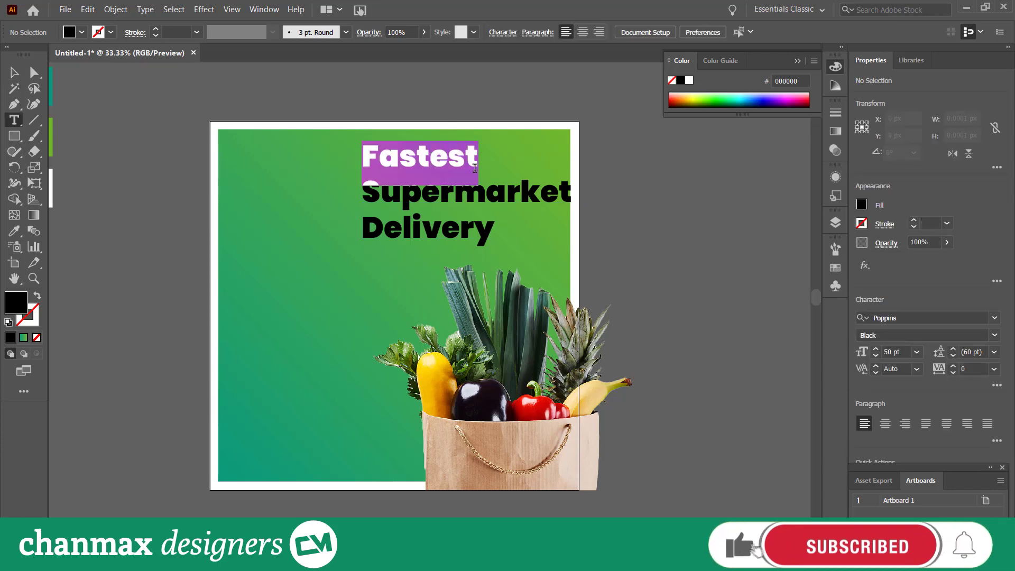
pyautogui.click(877, 349)
pyautogui.click(876, 349)
pyautogui.click(877, 349)
pyautogui.click(877, 349)
pyautogui.click(876, 349)
pyautogui.click(877, 349)
pyautogui.click(876, 349)
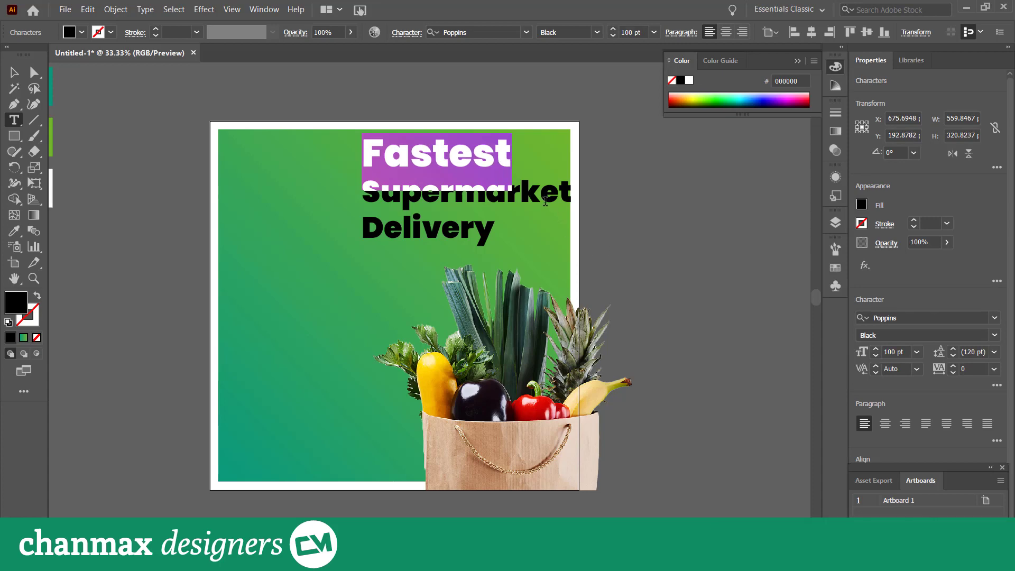
# - Set the word "Supermarket" to 75 pt in the Bold style
pyautogui.doubleClick(545, 200)
pyautogui.click(876, 356)
pyautogui.click(876, 356)
pyautogui.click(876, 356)
pyautogui.click(999, 336)
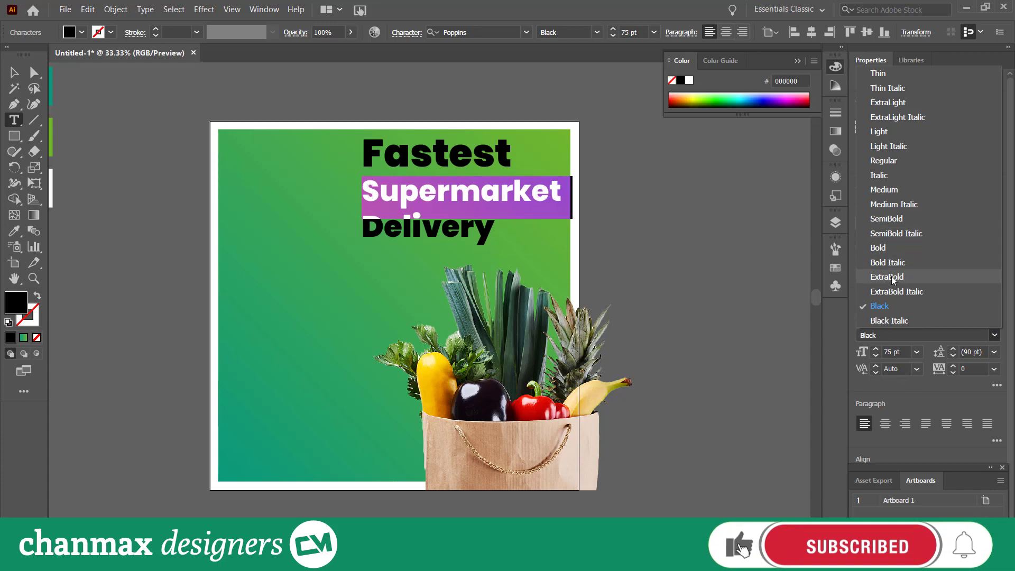
pyautogui.click(877, 247)
# - Tighten the leading of the "Delivery" line and set the leading of "Supermarket" to 72 pt
pyautogui.click(412, 231)
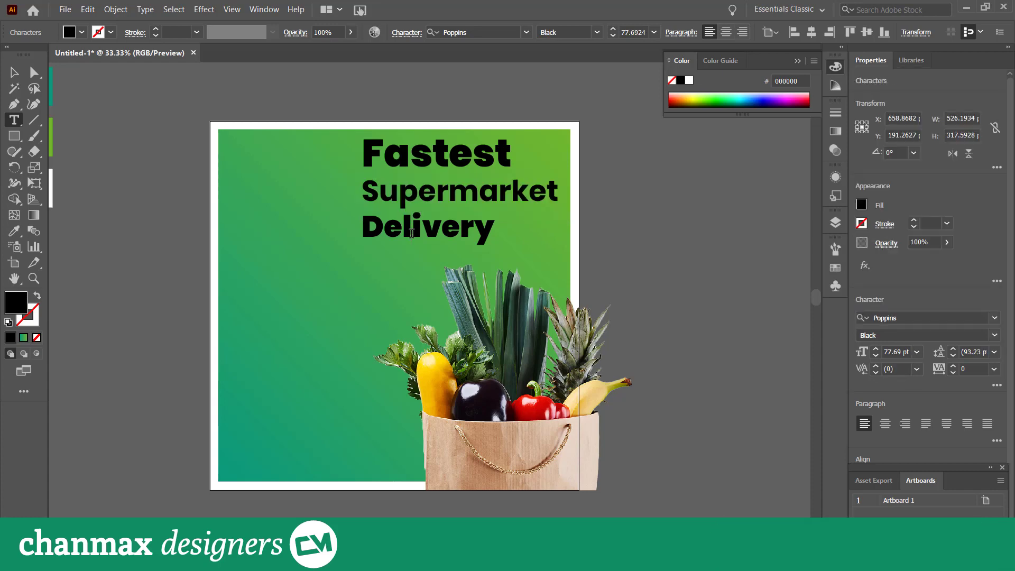
pyautogui.doubleClick(431, 233)
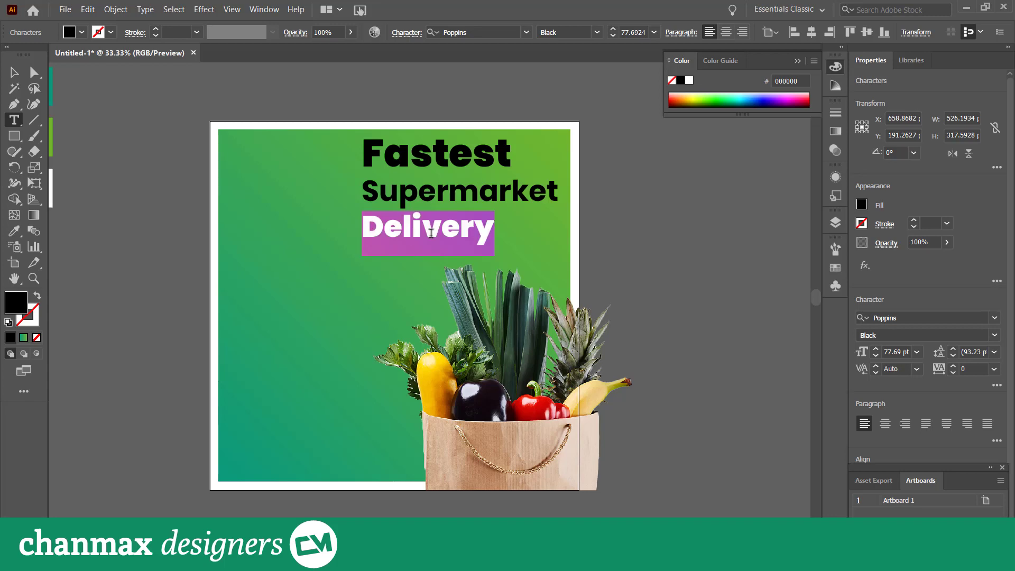
pyautogui.click(954, 355)
pyautogui.doubleClick(482, 199)
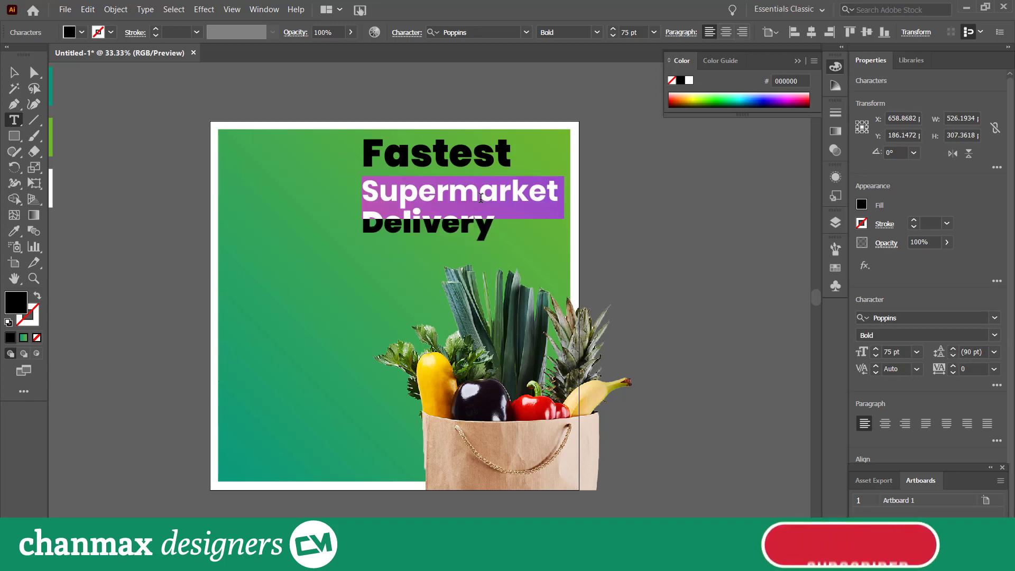
pyautogui.click(954, 355)
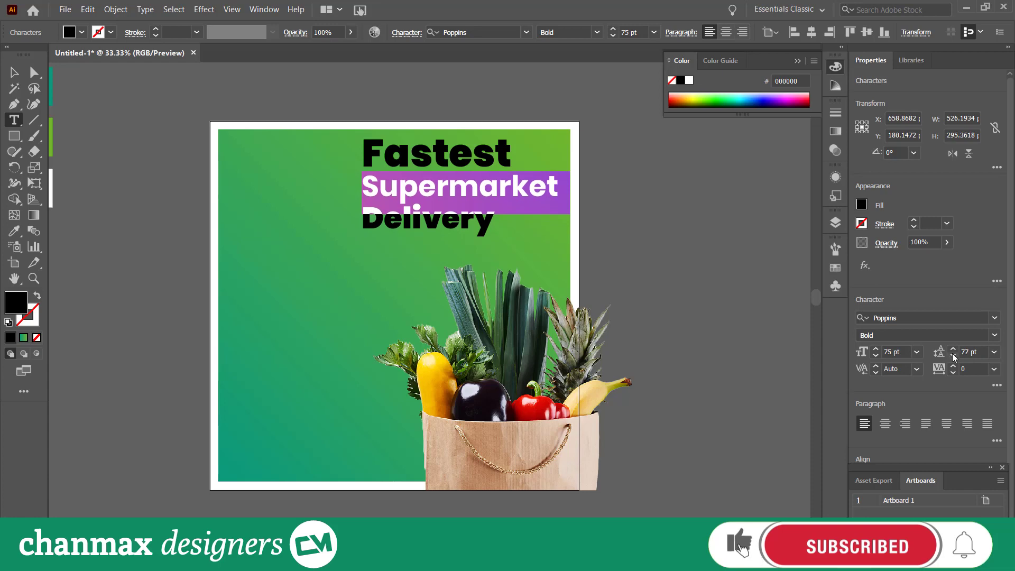
pyautogui.click(14, 73)
pyautogui.click(658, 227)
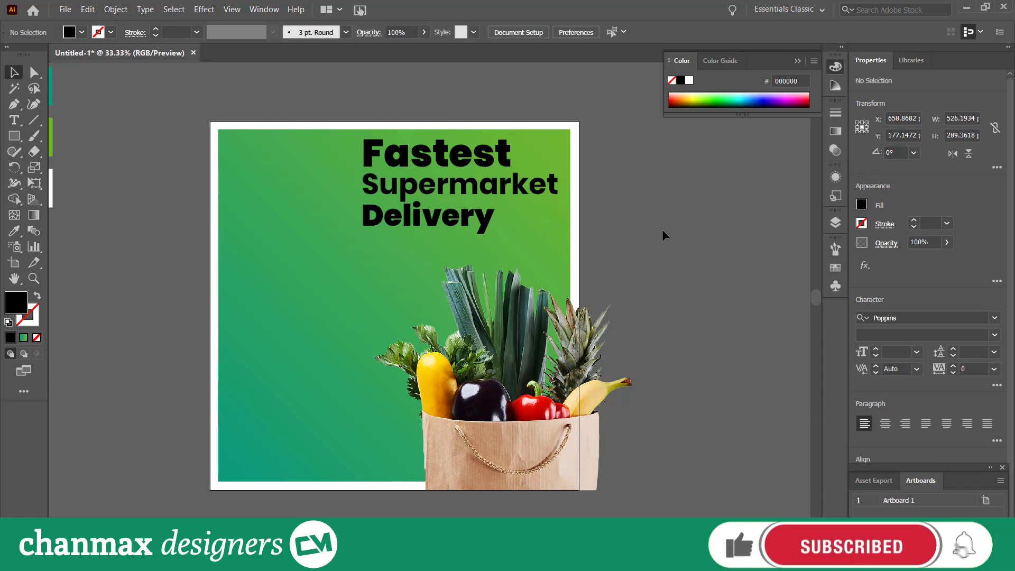
# - Set the leading of the "Delivery" line to 89 pt
pyautogui.scroll(2, 467, 217)
pyautogui.click(15, 120)
pyautogui.click(428, 255)
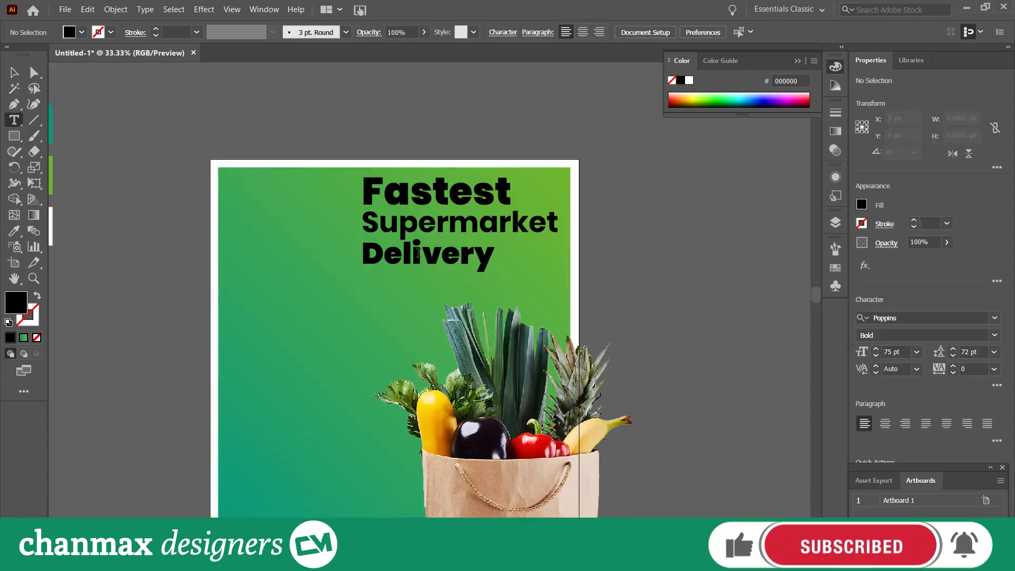
pyautogui.doubleClick(428, 255)
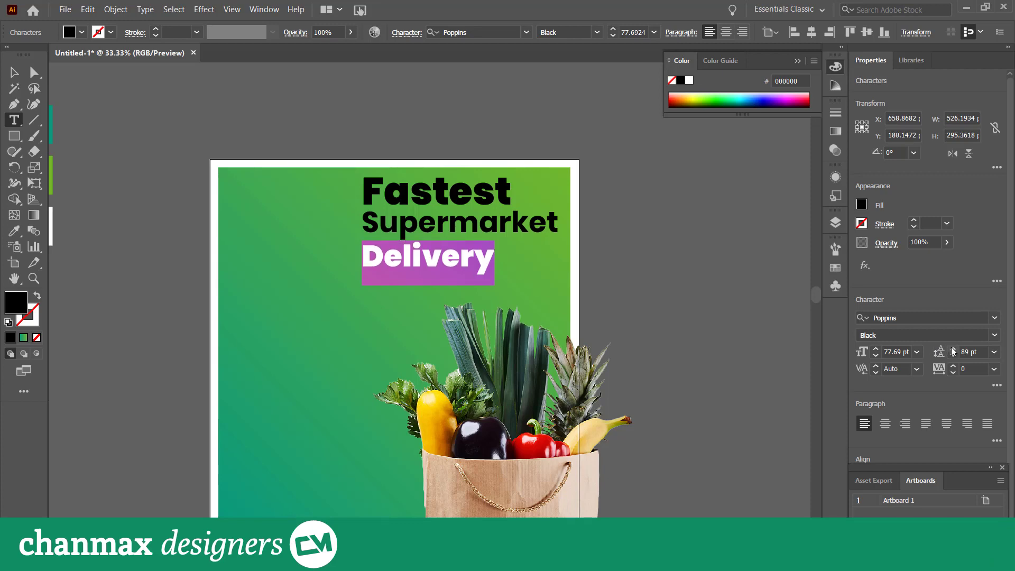
pyautogui.click(14, 68)
pyautogui.click(122, 102)
# - Color the whole headline white by sampling the poster's white border
pyautogui.click(363, 257)
pyautogui.press('i')
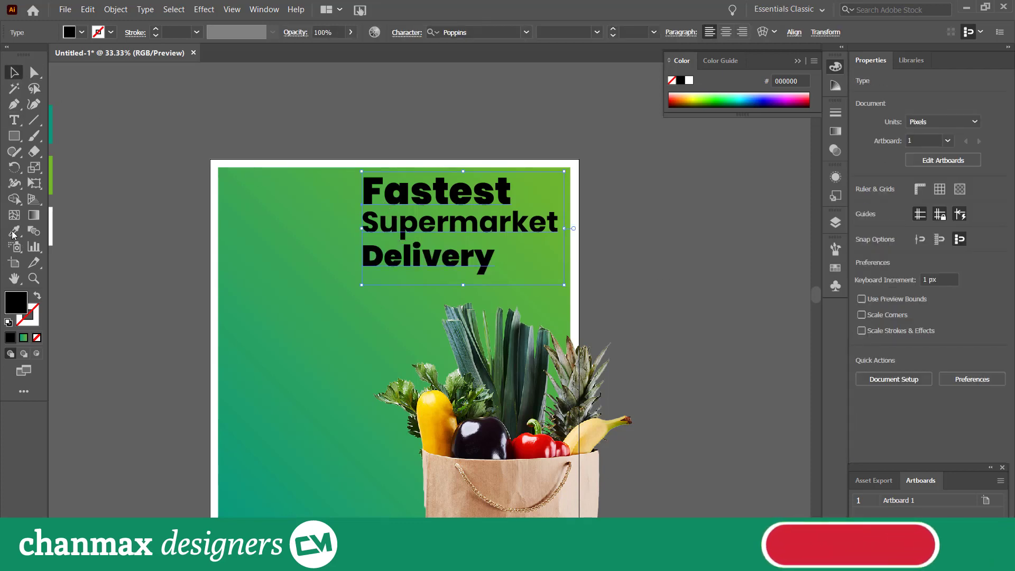
pyautogui.click(213, 162)
pyautogui.scroll(-1, 214, 162)
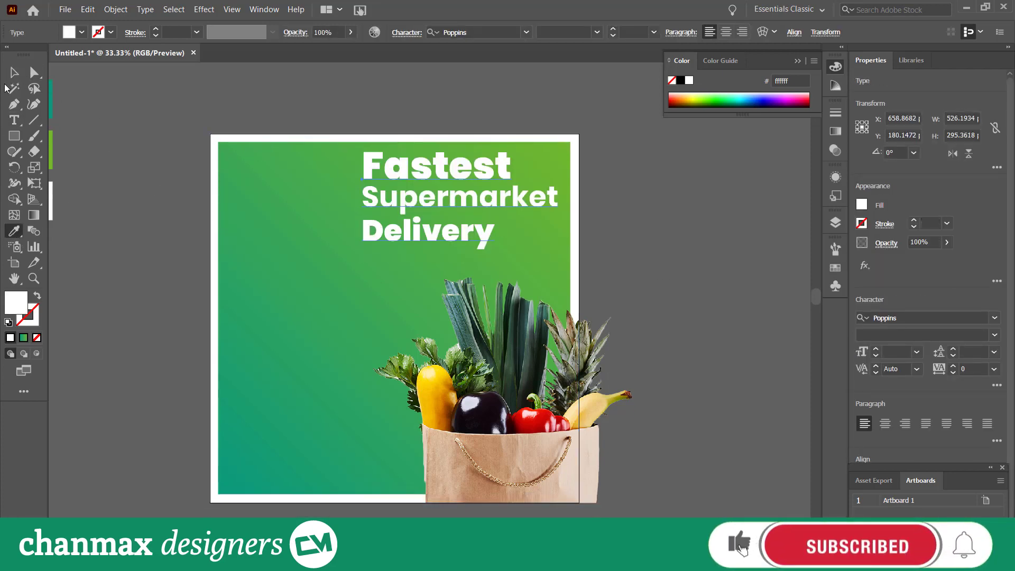
# - Turn the word "Delivery" into outlined lettering with no fill and a 3 pt white stroke
pyautogui.click(14, 120)
pyautogui.click(421, 228)
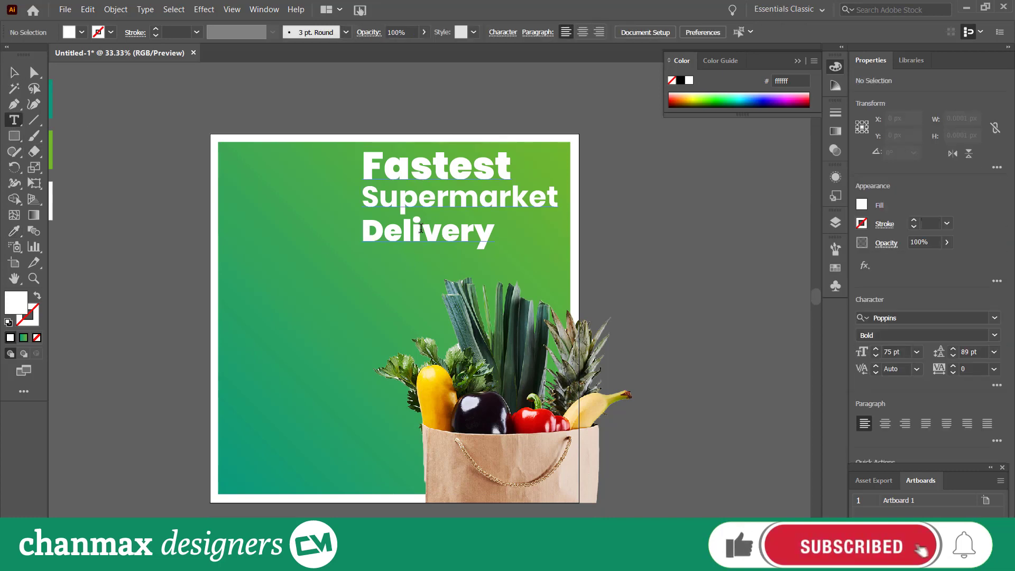
pyautogui.doubleClick(420, 228)
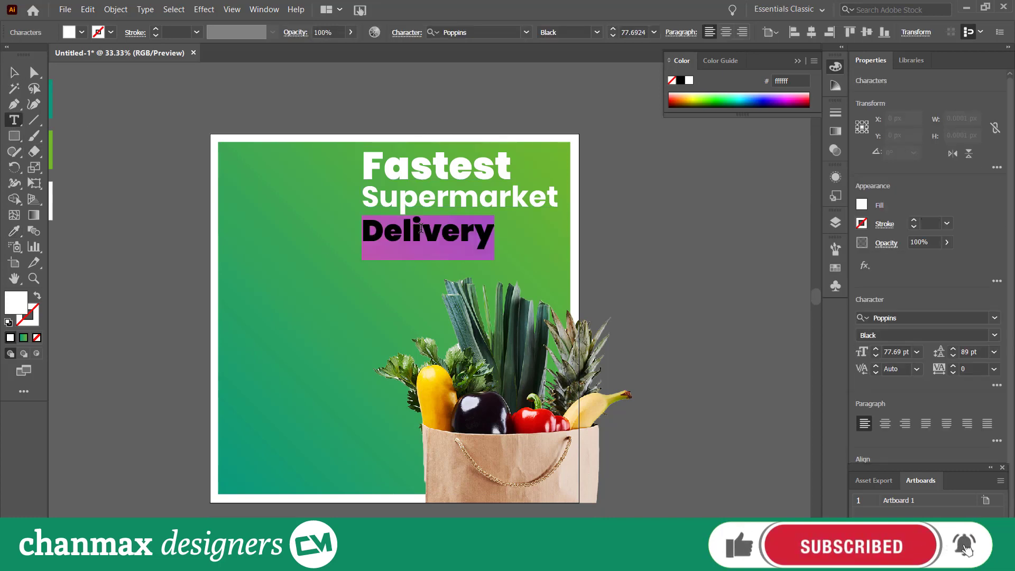
pyautogui.click(9, 338)
pyautogui.click(39, 339)
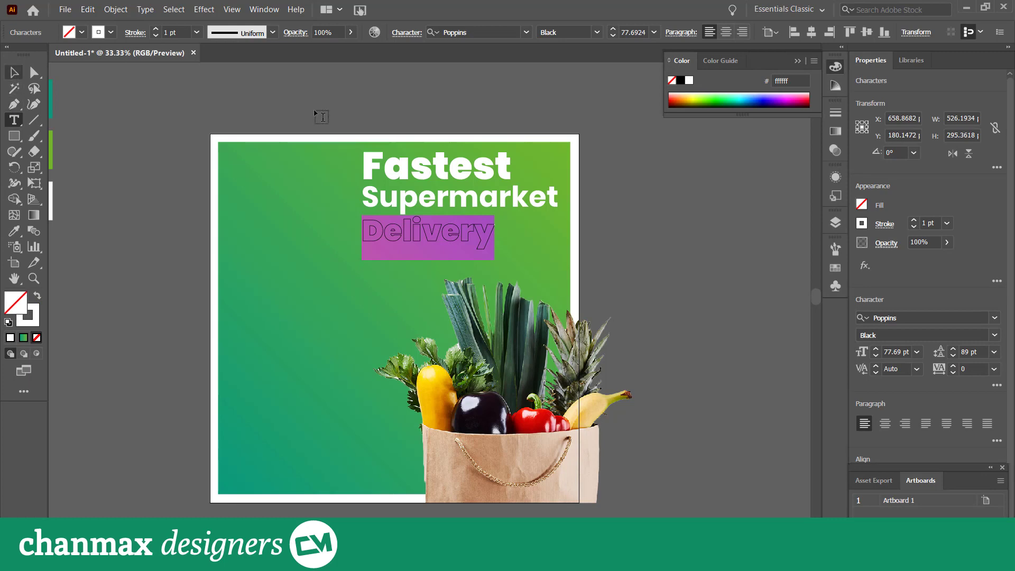
pyautogui.click(913, 220)
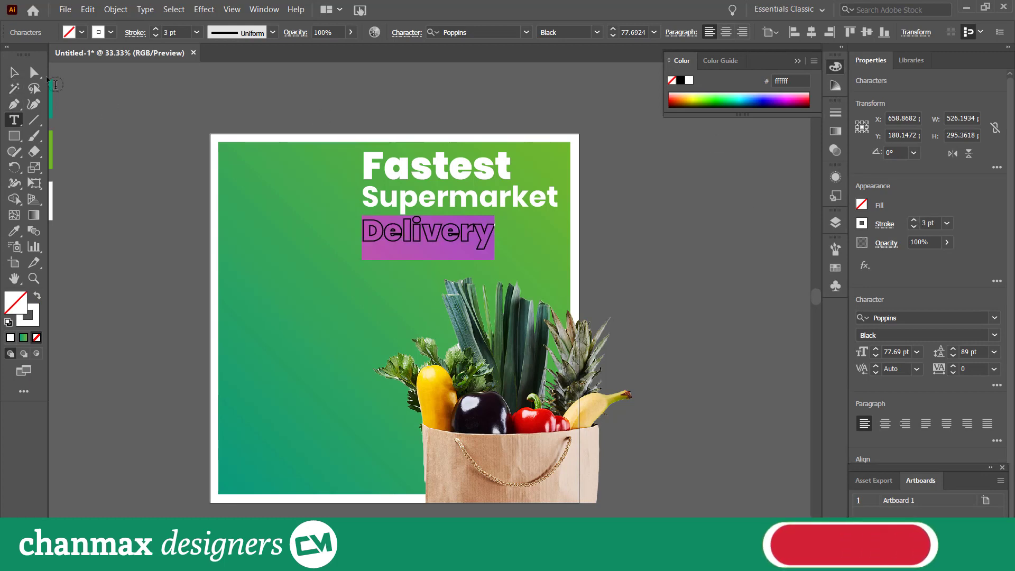
pyautogui.click(13, 73)
pyautogui.click(111, 119)
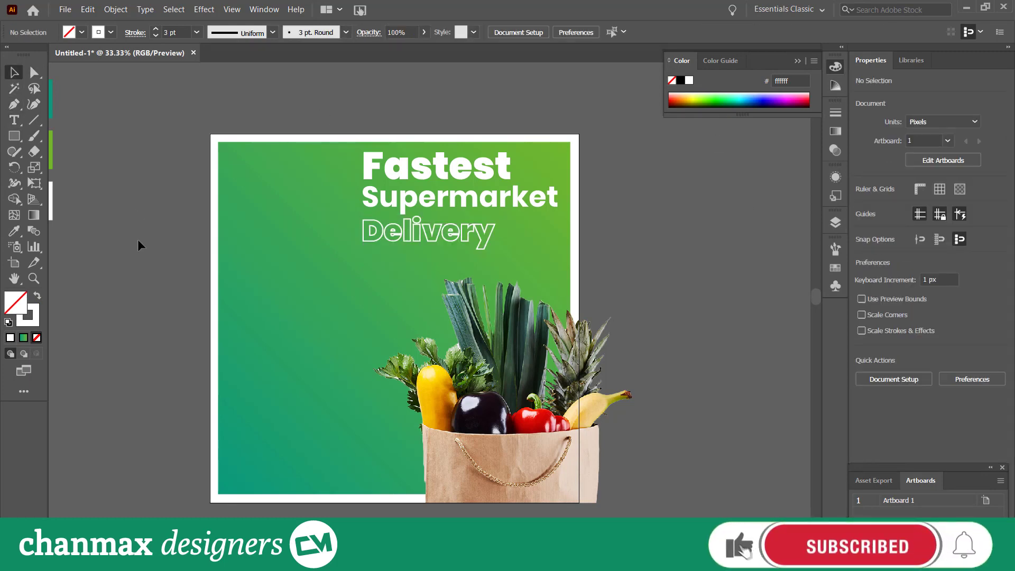
# - Move the headline down by about 15 px within the poster
pyautogui.scroll(-2, 393, 263)
pyautogui.click(429, 191)
pyautogui.moveTo(435, 178); pyautogui.dragTo(437, 185)
pyautogui.click(664, 182)
pyautogui.scroll(3, 687, 229)
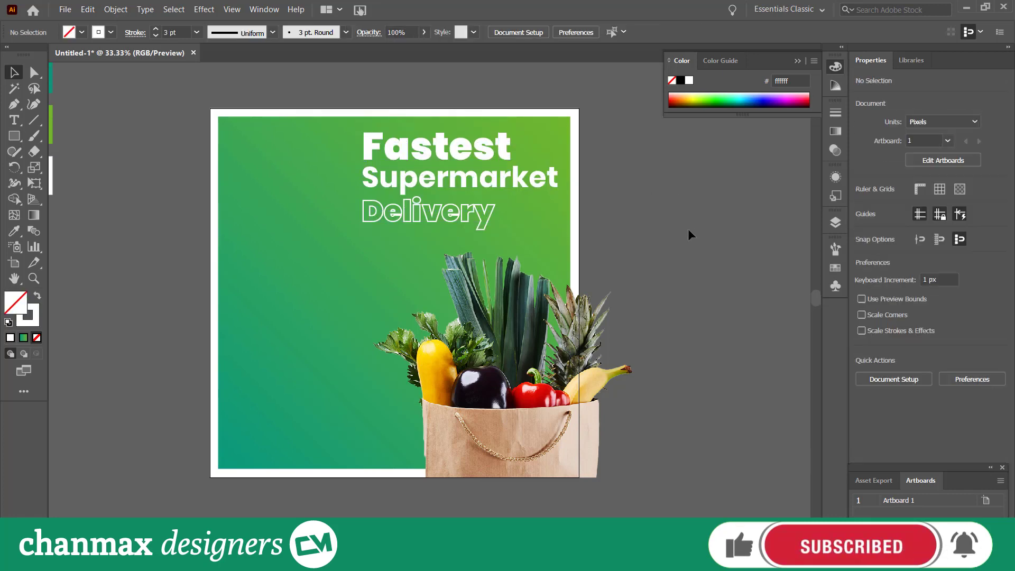
pyautogui.click(434, 185)
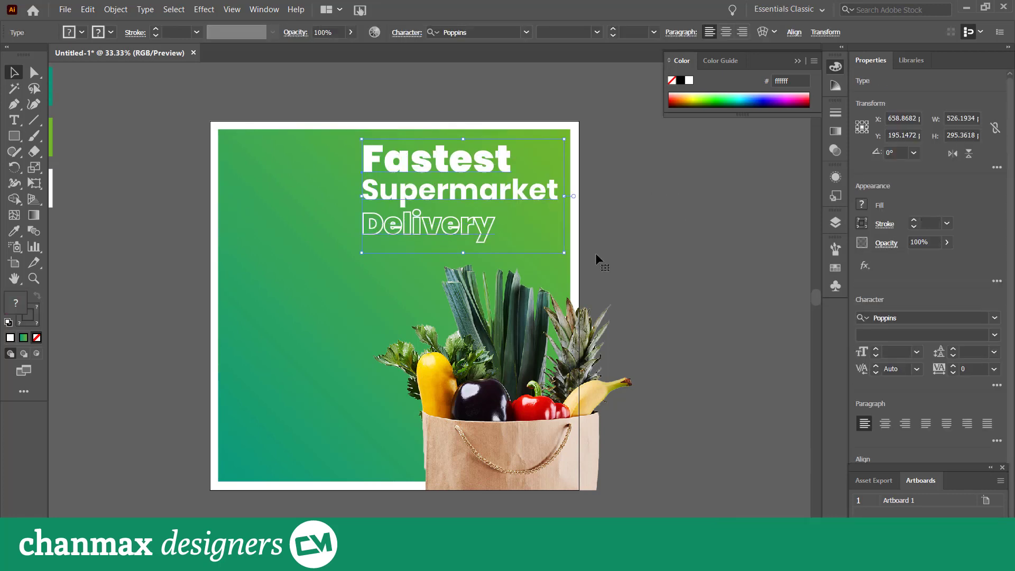
pyautogui.click(651, 249)
# - Draw a circle about 292 px in diameter outside the artboard near its upper-left corner
pyautogui.scroll(3, 651, 249)
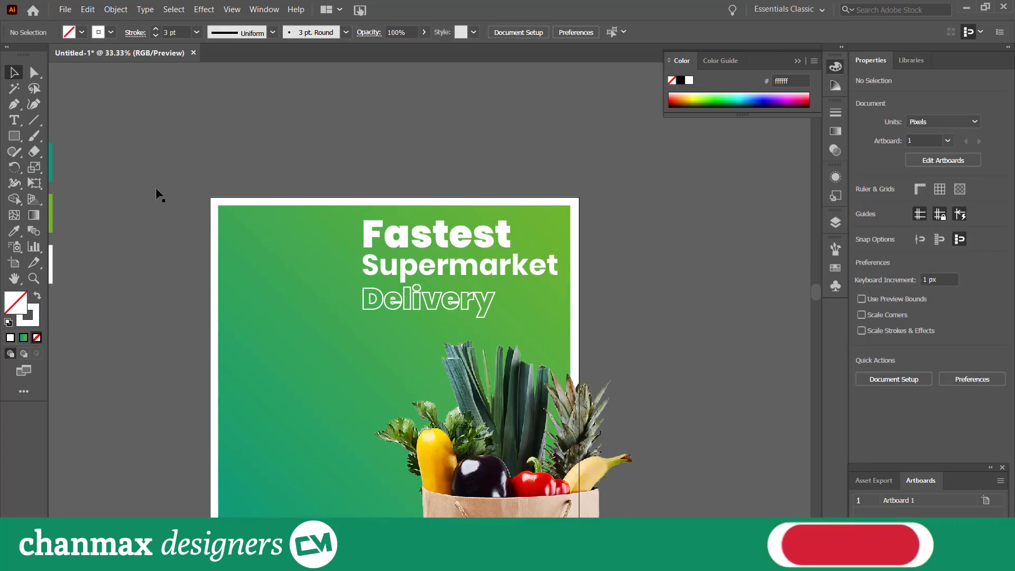
pyautogui.moveTo(14, 136); pyautogui.dragTo(58, 167)
pyautogui.moveTo(135, 102); pyautogui.dragTo(246, 213)
pyautogui.scroll(2, 54, 118)
# - Apply the poster background's green gradient to the circle and move it up clear of the artboard
pyautogui.press('i')
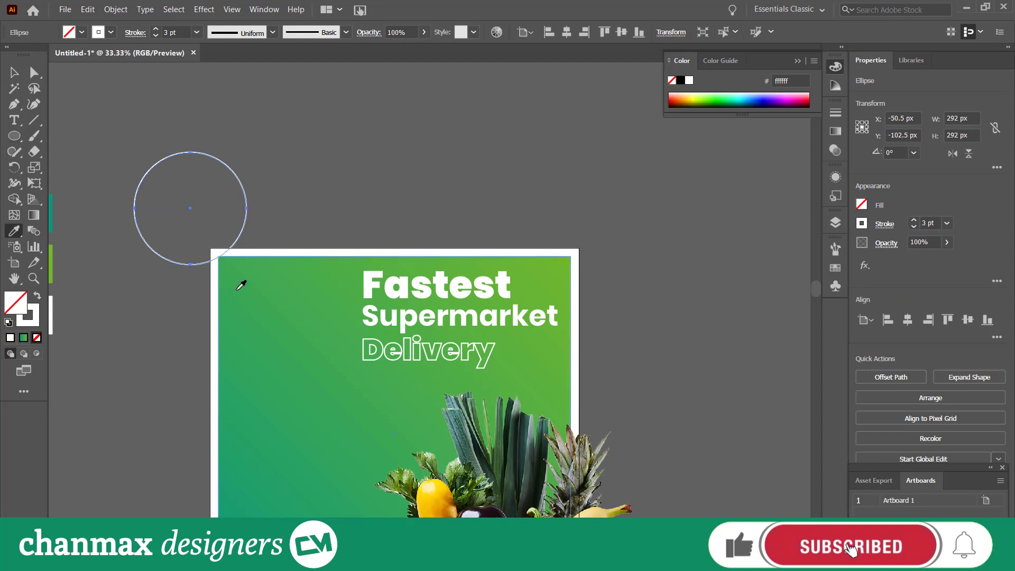
pyautogui.click(237, 290)
pyautogui.click(13, 72)
pyautogui.moveTo(192, 175); pyautogui.dragTo(186, 146)
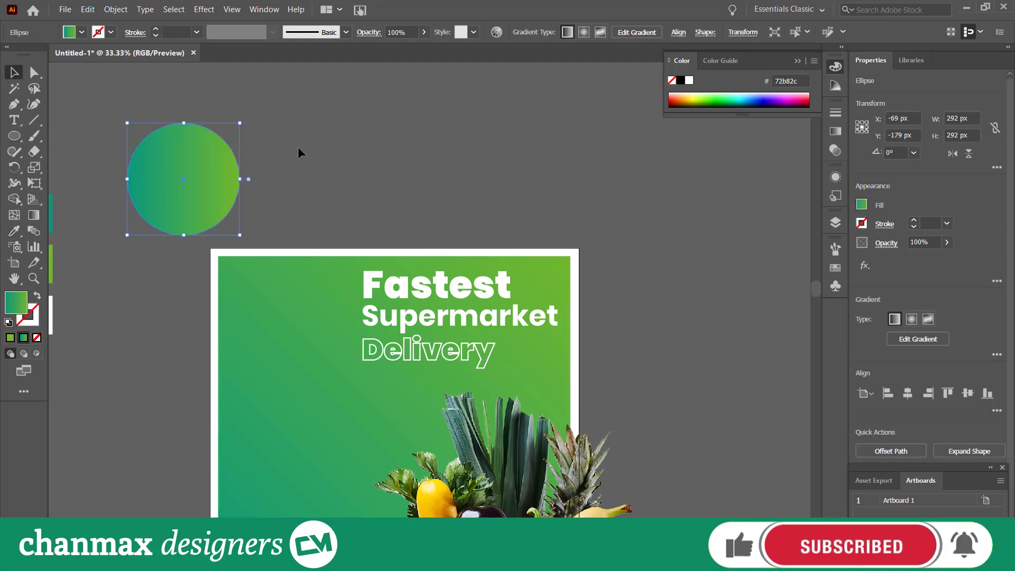
pyautogui.click(315, 172)
# - Shift the midpoint of the circle's gradient to a location of about 62.5%
pyautogui.click(215, 166)
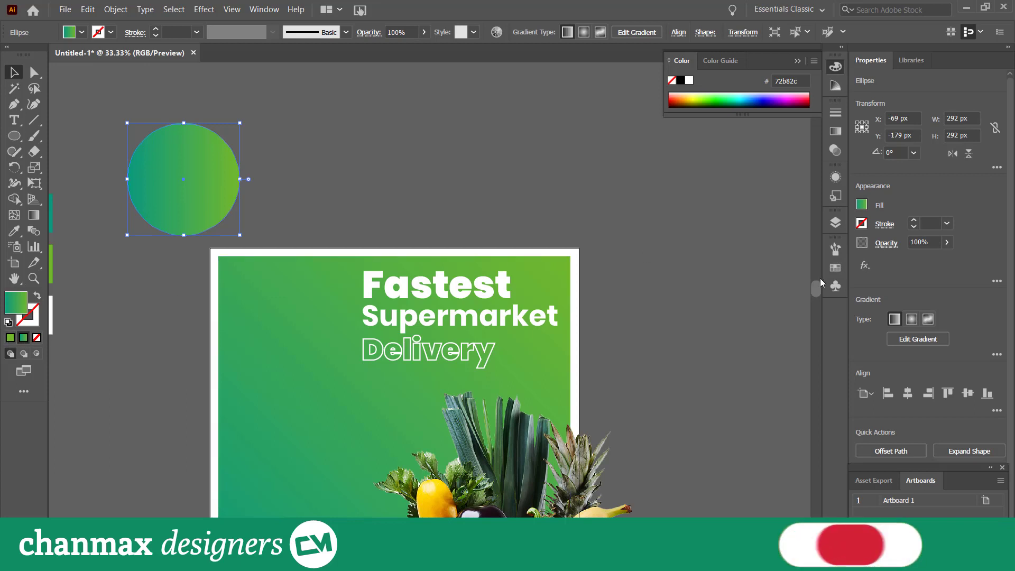
pyautogui.click(835, 131)
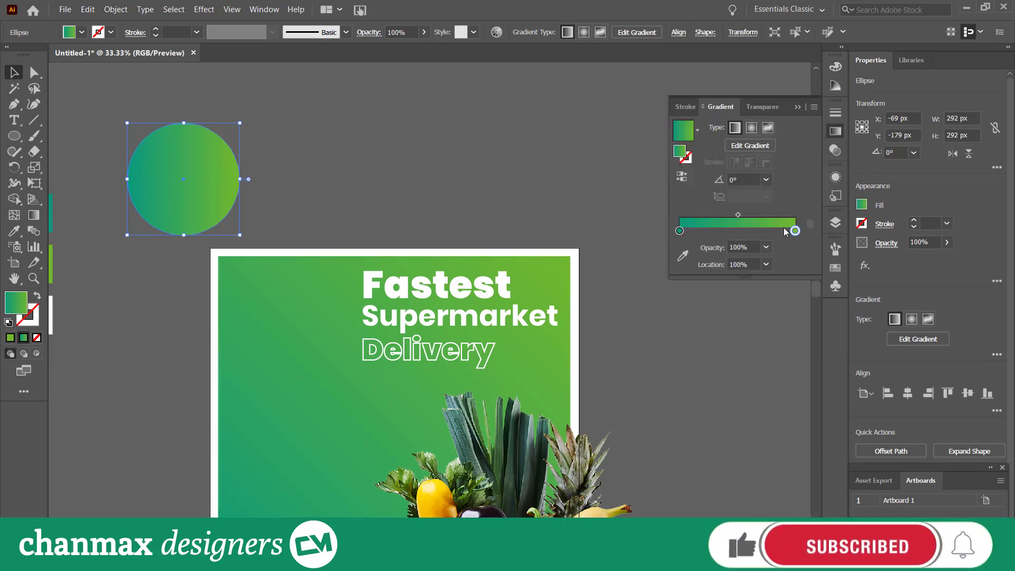
pyautogui.moveTo(740, 214); pyautogui.dragTo(754, 215)
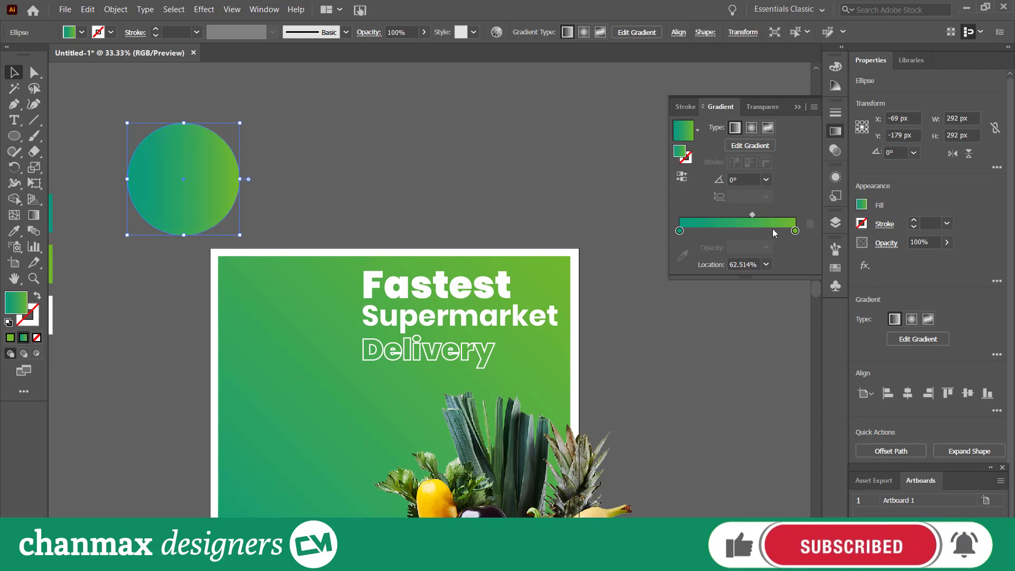
# - Recolour the circle's light green gradient stop with a mid green sampled from the poster background and set the gradient midpoint to about 58%
pyautogui.click(689, 254)
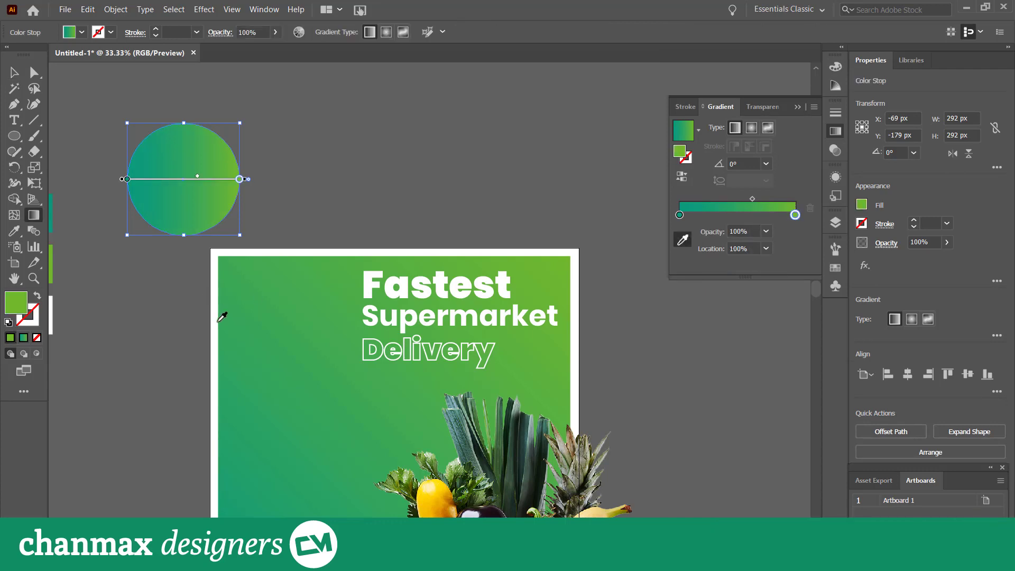
pyautogui.click(235, 420)
pyautogui.doubleClick(9, 307)
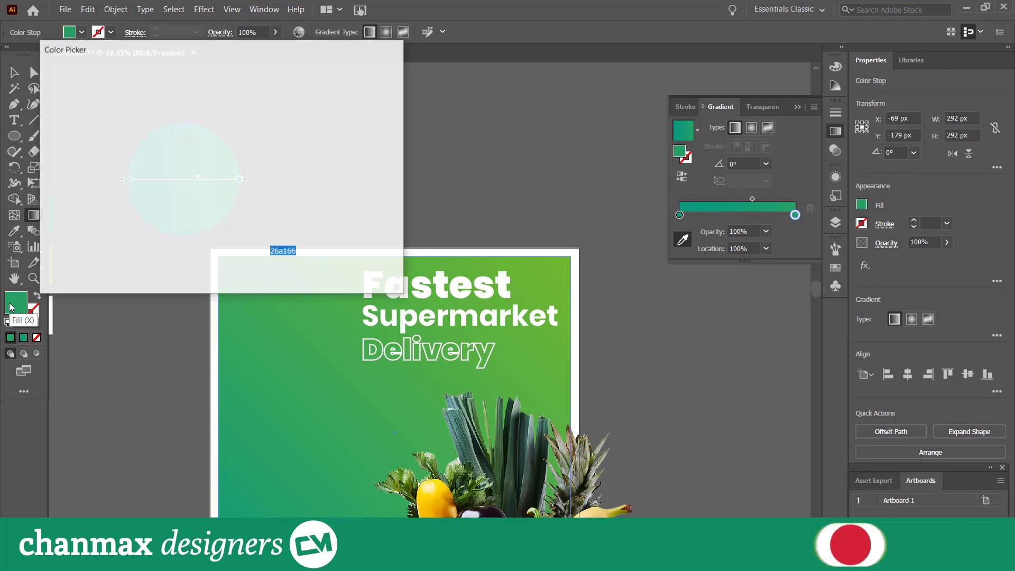
pyautogui.moveTo(201, 142); pyautogui.dragTo(205, 138)
pyautogui.click(362, 92)
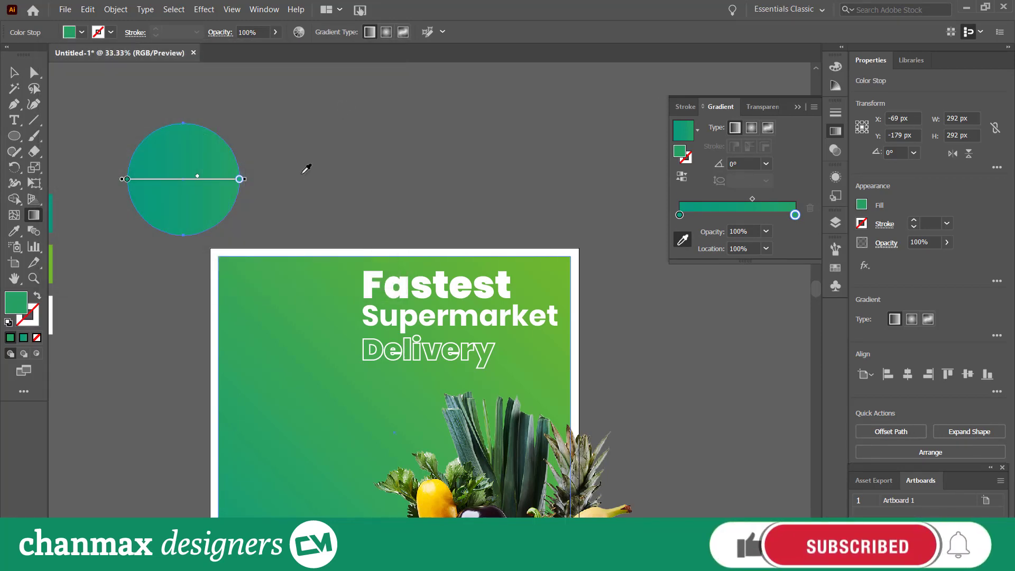
pyautogui.click(293, 254)
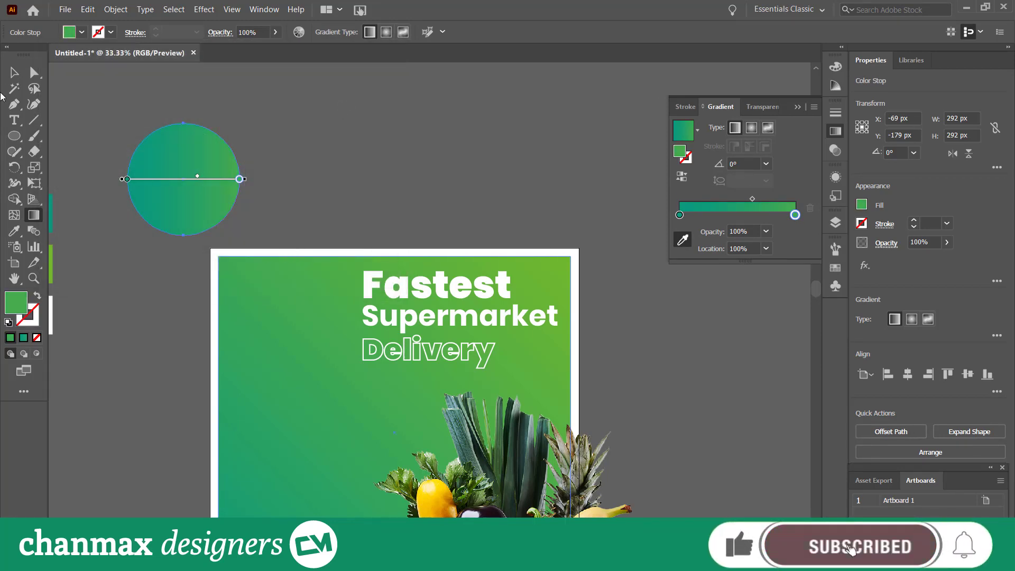
pyautogui.press('v')
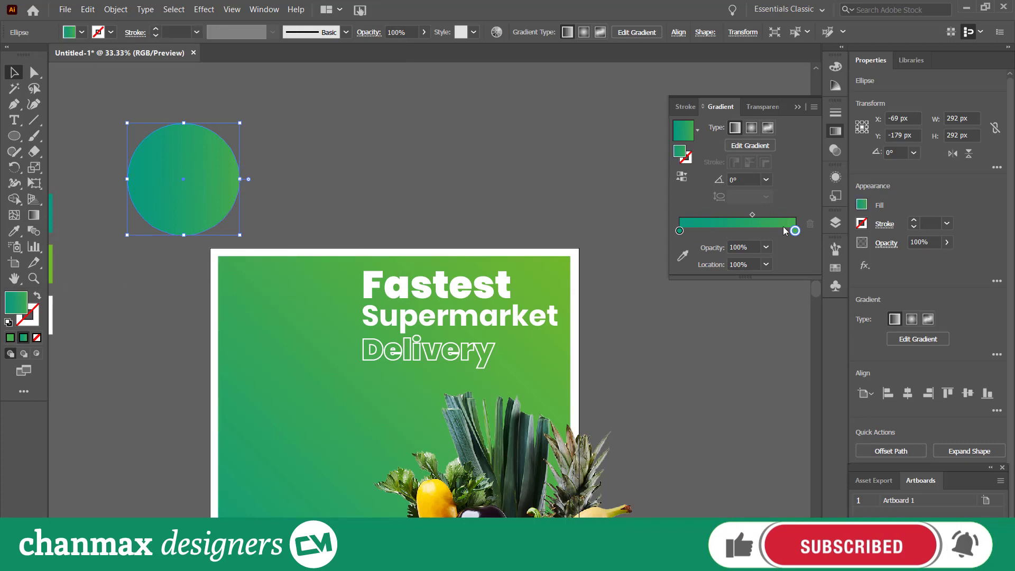
pyautogui.scroll(-1, 391, 162)
pyautogui.click(391, 162)
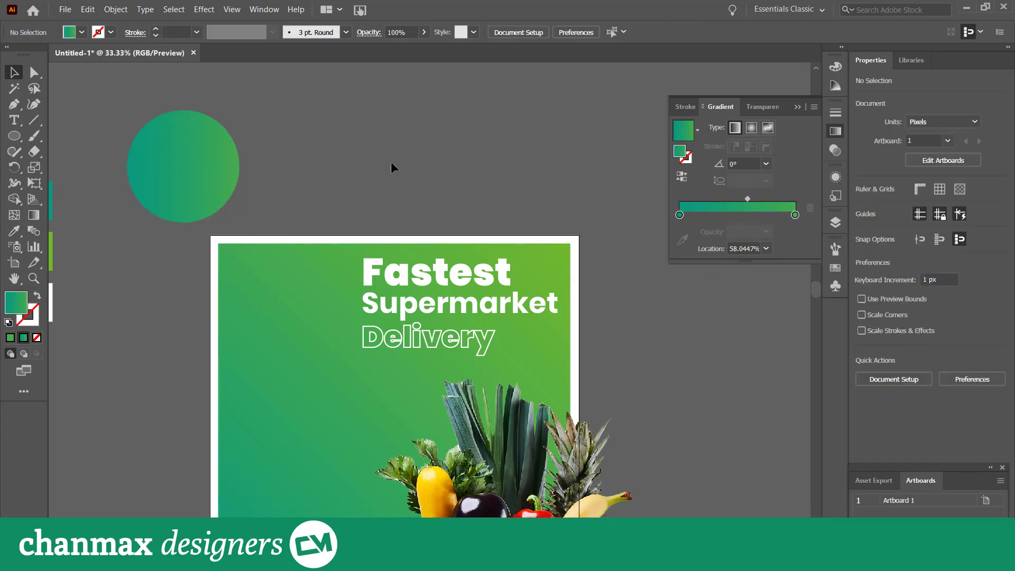
# - Scale the circle down to about 280 px in diameter around its centre
pyautogui.click(236, 167)
pyautogui.moveTo(237, 166)
pyautogui.mouseDown()
pyautogui.moveTo(248, 170)
pyautogui.moveTo(234, 166)
pyautogui.mouseUp()
pyautogui.click(136, 237)
pyautogui.click(165, 198)
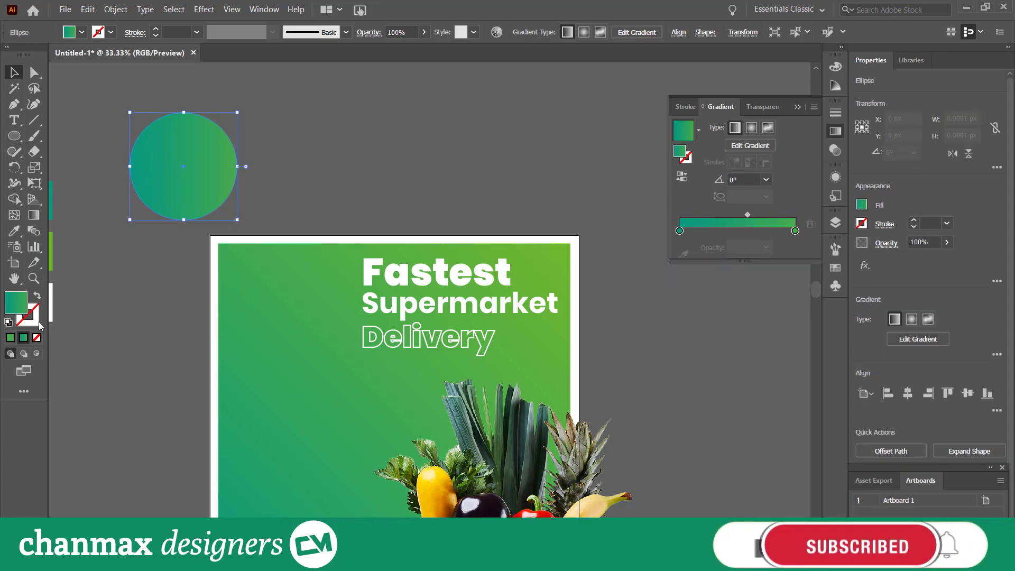
# - Give the circle a white (ffffff) stroke with a weight of 4 pt
pyautogui.click(35, 323)
pyautogui.doubleClick(36, 322)
pyautogui.moveTo(64, 107); pyautogui.dragTo(48, 85)
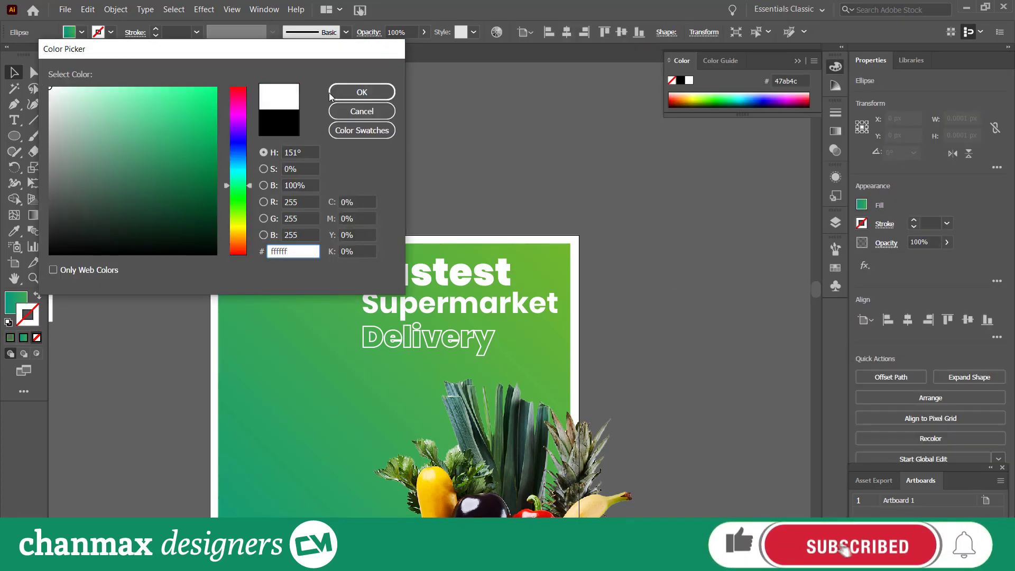
pyautogui.click(347, 94)
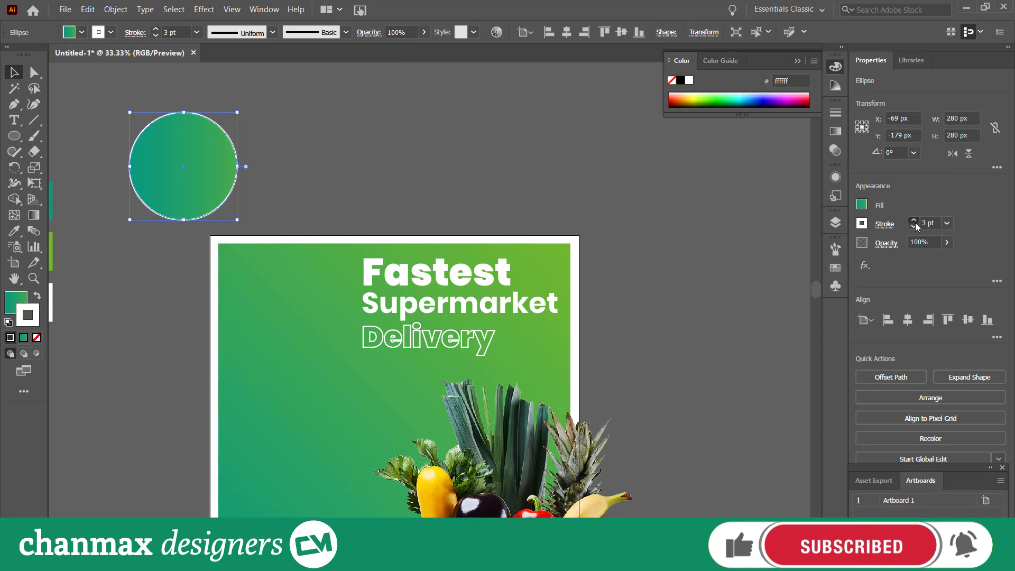
pyautogui.click(504, 192)
# - Move the circle into the poster's empty upper-left area and scale it to about 250 px in diameter
pyautogui.scroll(-2, 450, 185)
pyautogui.click(212, 121)
pyautogui.moveTo(311, 253)
pyautogui.mouseDown()
pyautogui.moveTo(310, 261)
pyautogui.moveTo(332, 260)
pyautogui.moveTo(309, 262)
pyautogui.mouseUp()
pyautogui.click(388, 124)
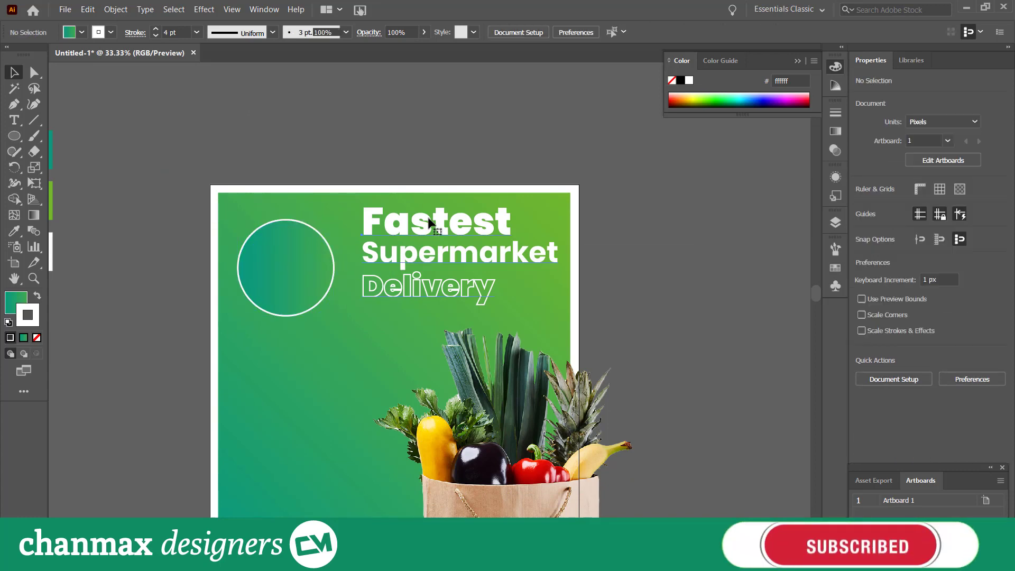
# - Scale the "Fastest Supermarket Delivery" headline down slightly and shift it a little to the right and down
pyautogui.click(439, 225)
pyautogui.moveTo(363, 206); pyautogui.dragTo(371, 208)
pyautogui.click(433, 131)
pyautogui.click(462, 256)
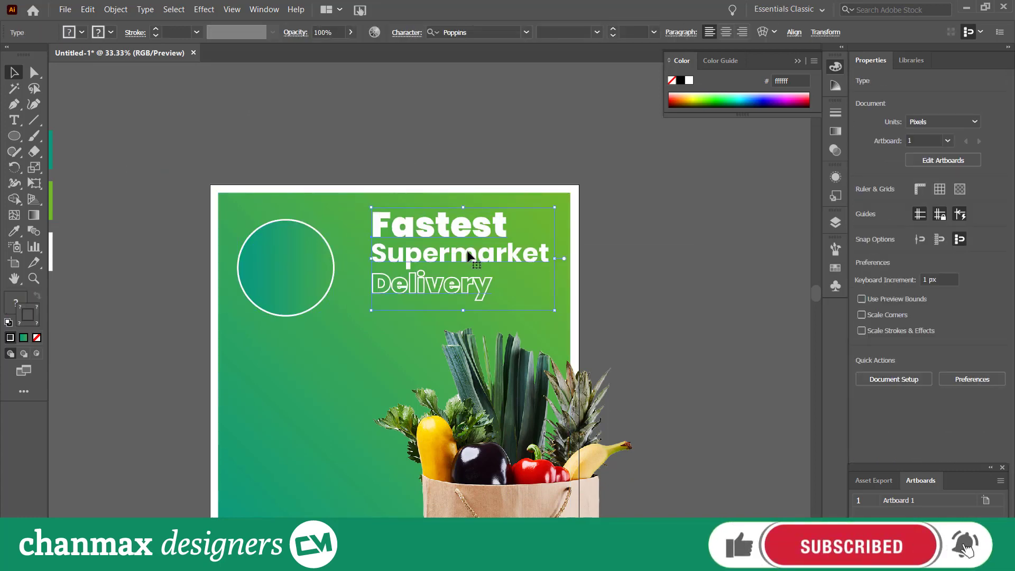
pyautogui.moveTo(468, 256); pyautogui.dragTo(475, 259)
pyautogui.click(465, 139)
pyautogui.scroll(-2, 508, 145)
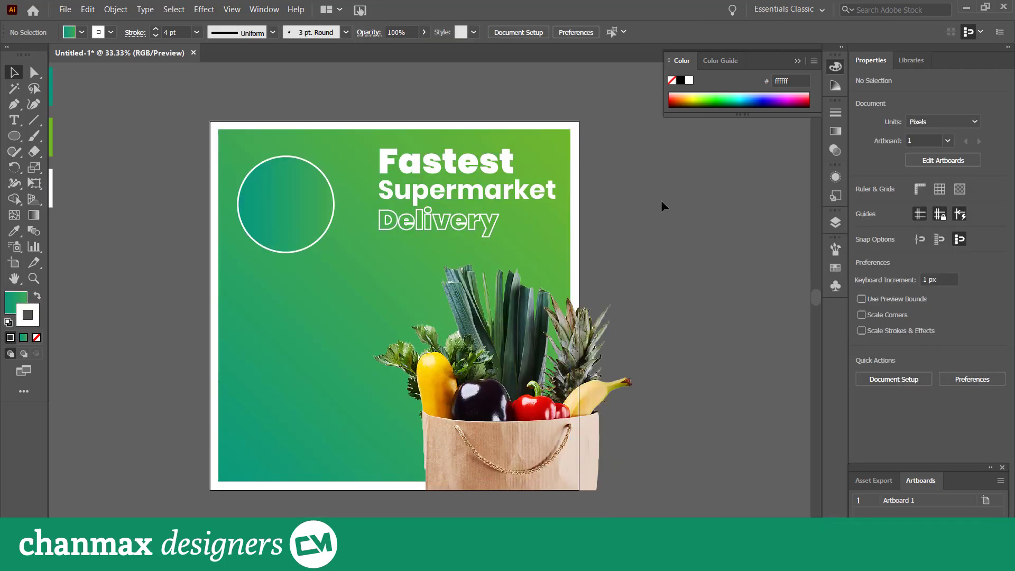
pyautogui.click(328, 350)
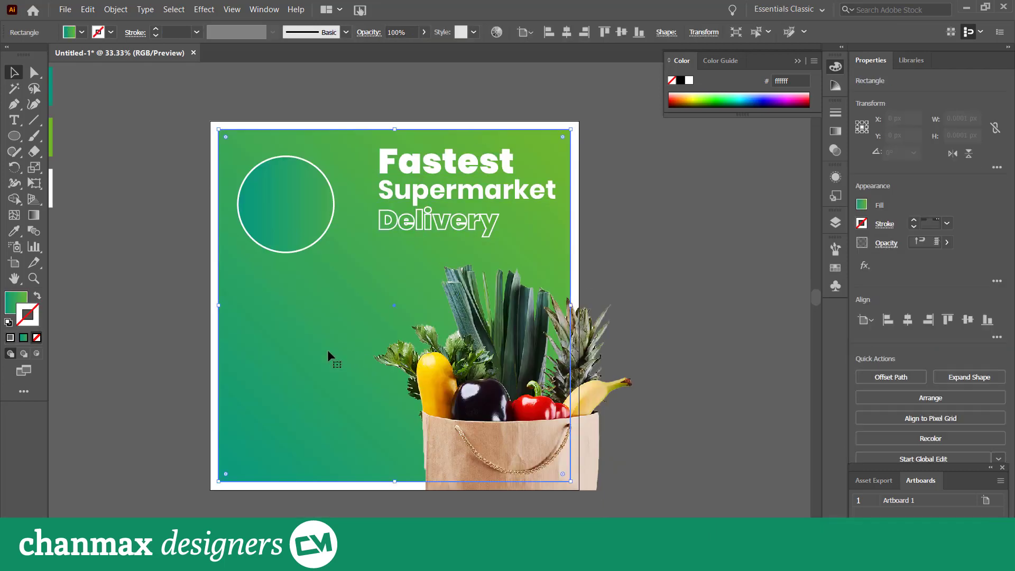
pyautogui.click(669, 217)
pyautogui.click(300, 202)
pyautogui.click(149, 142)
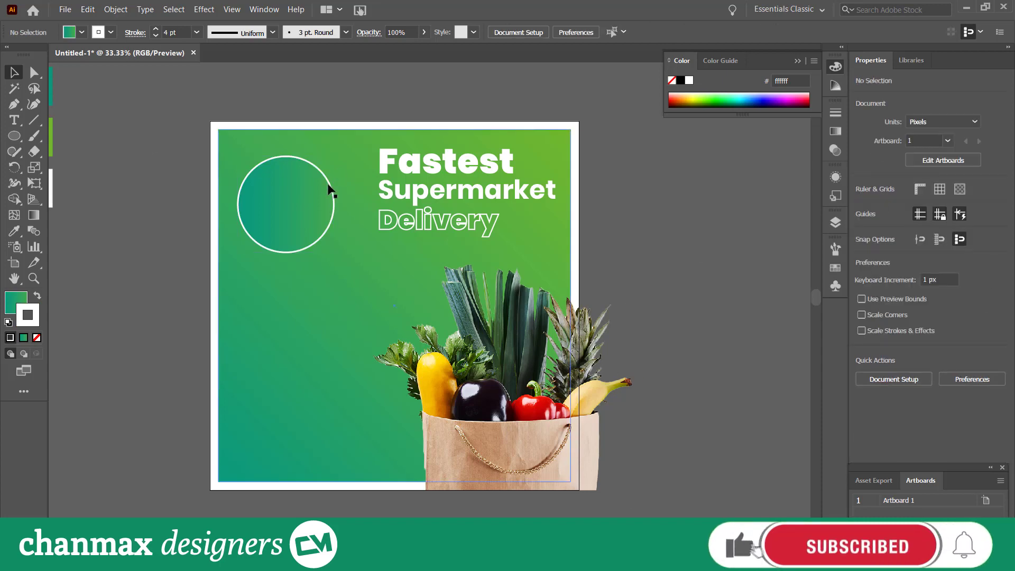
pyautogui.click(290, 192)
pyautogui.click(128, 262)
pyautogui.click(236, 210)
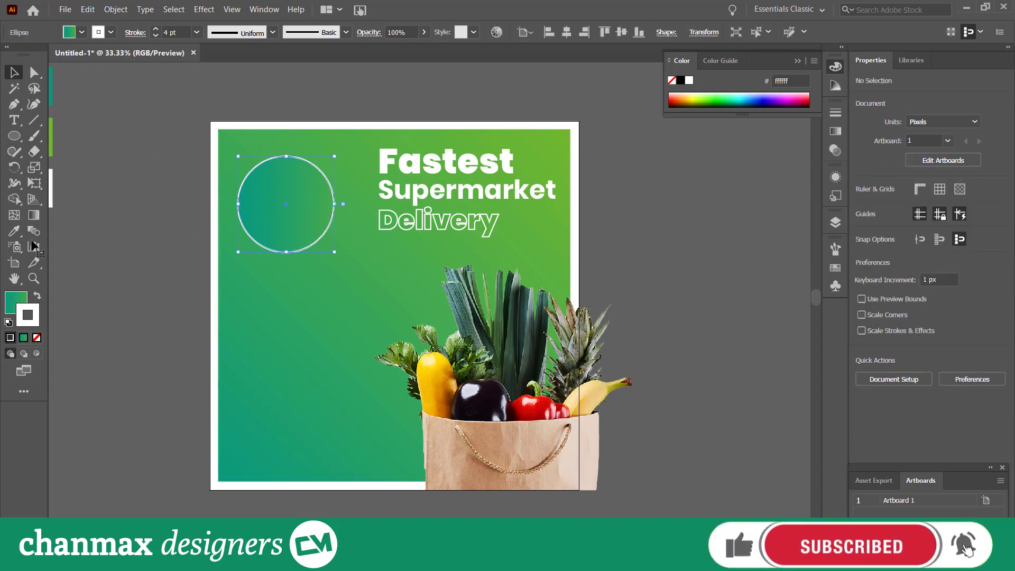
pyautogui.click(111, 290)
# - Add the two-line text "25% Discount" in 75 pt Poppins Bold above the artboard, with "Discount" on the second line
pyautogui.scroll(1, 93, 256)
pyautogui.press('t')
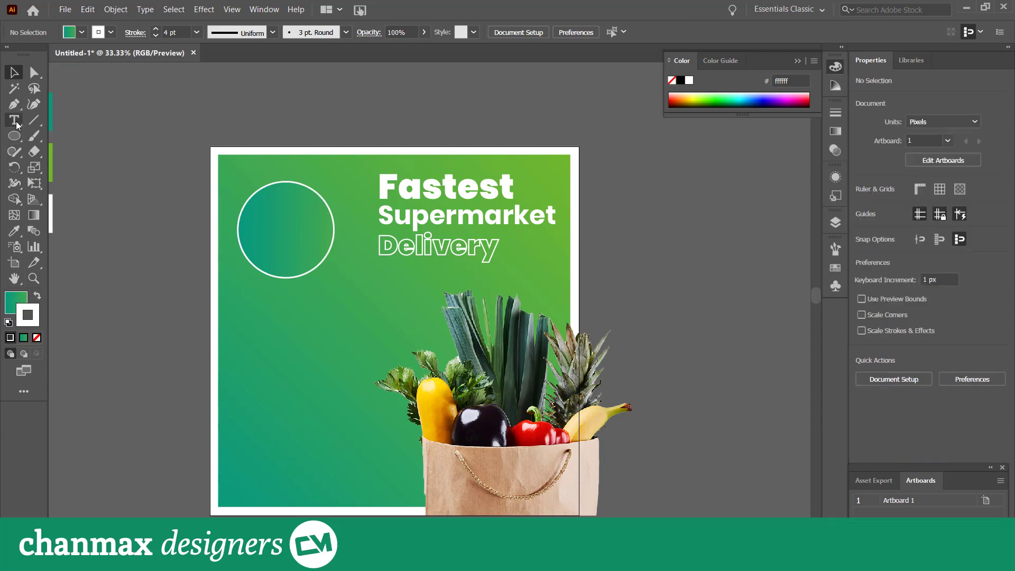
pyautogui.scroll(1, 291, 117)
pyautogui.click(290, 107)
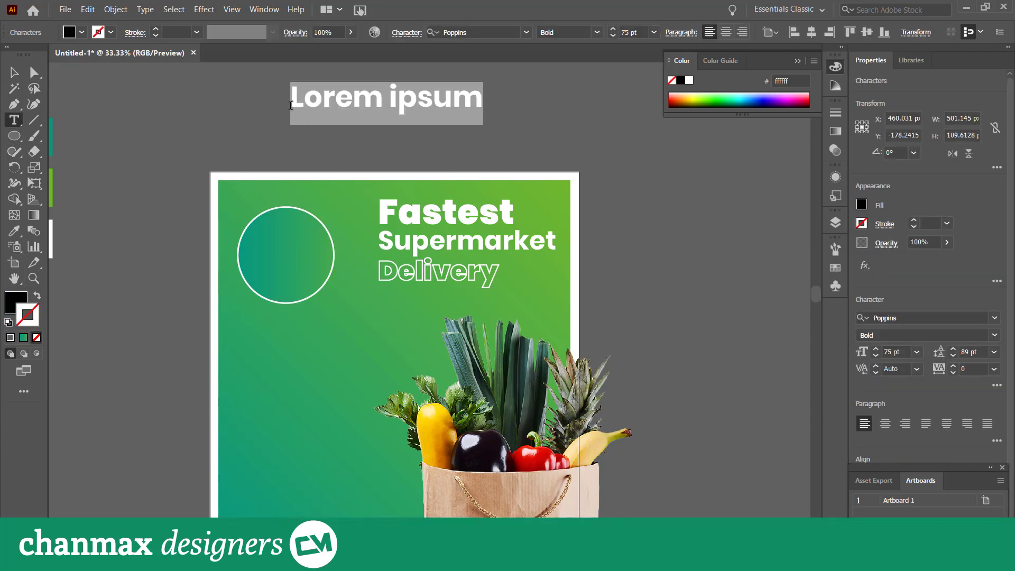
pyautogui.write('25% ')
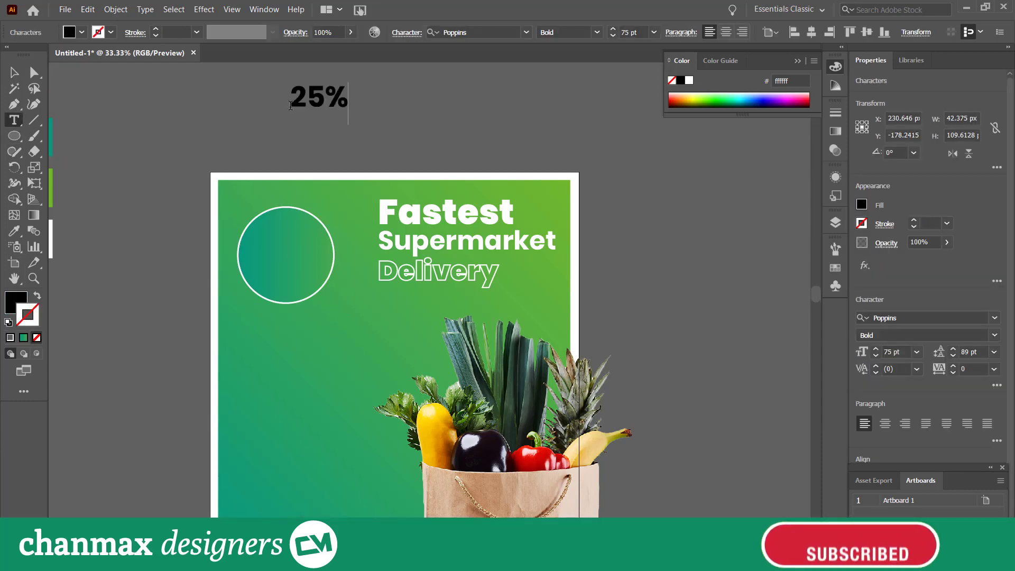
pyautogui.write('Discount')
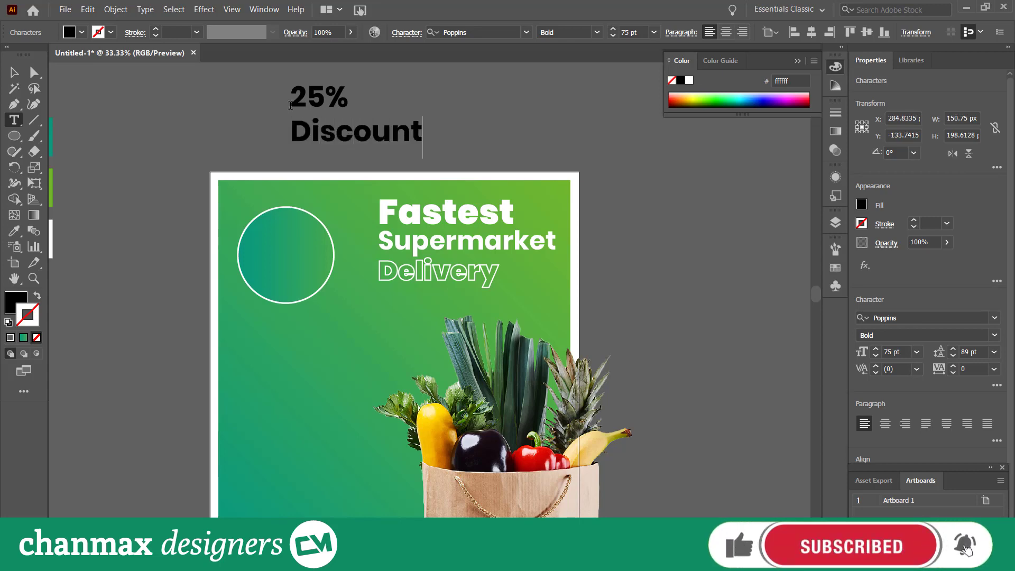
# - Centre-align both lines of the "25% Discount" text
pyautogui.hotkey('ctrl', 'a')
pyautogui.click(311, 96)
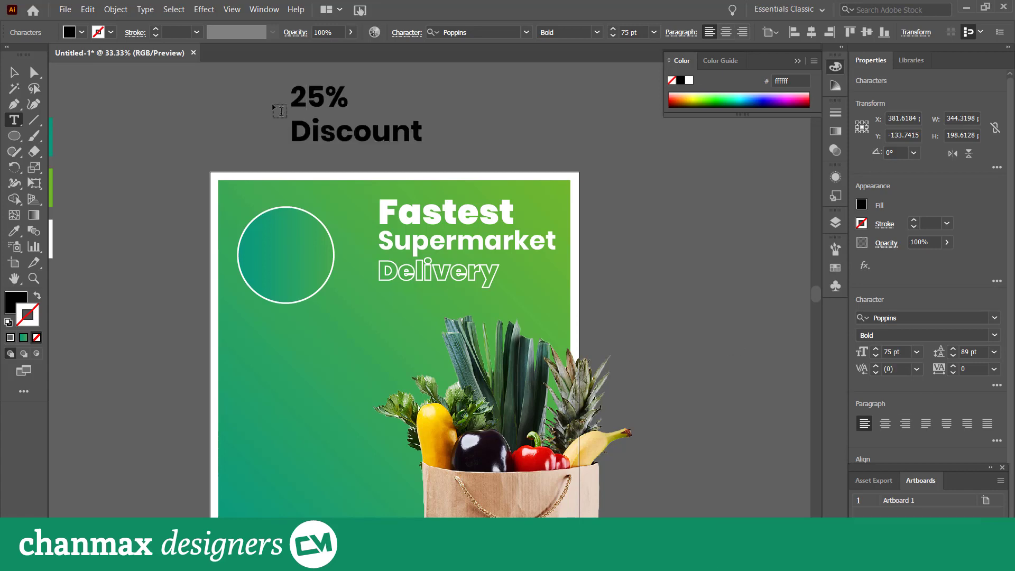
pyautogui.hotkey('ctrl', 'a')
pyautogui.click(885, 423)
pyautogui.press('Escape')
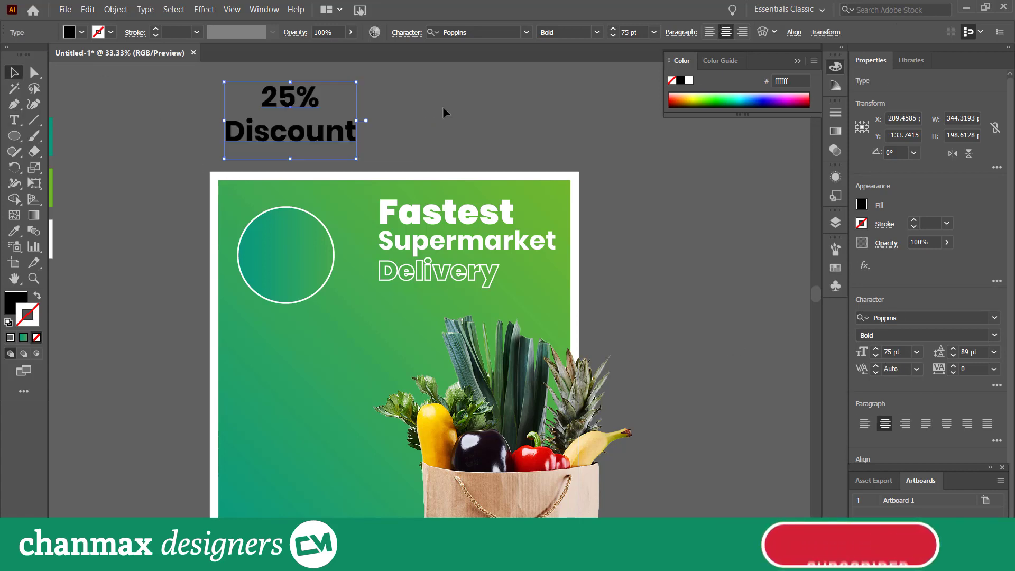
# - Colour the discount text white by sampling the poster's white border and move it onto the circle
pyautogui.click(15, 231)
pyautogui.click(220, 176)
pyautogui.click(15, 73)
pyautogui.moveTo(299, 89); pyautogui.dragTo(301, 228)
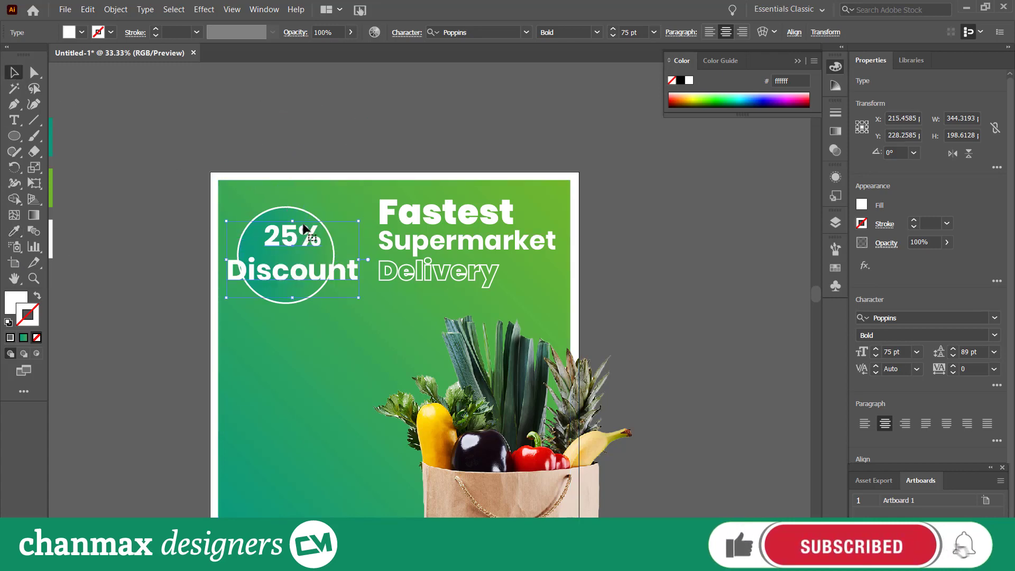
# - Reduce the word "Discount" to about 40 pt so it fits inside the circle
pyautogui.scroll(-2, 302, 226)
pyautogui.click(170, 216)
pyautogui.click(17, 121)
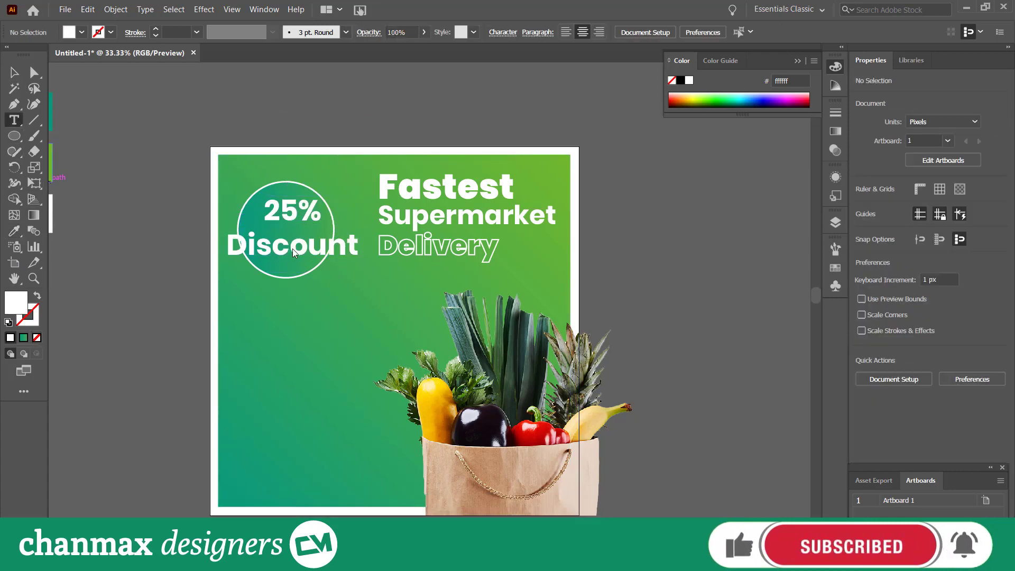
pyautogui.click(293, 249)
pyautogui.doubleClick(293, 248)
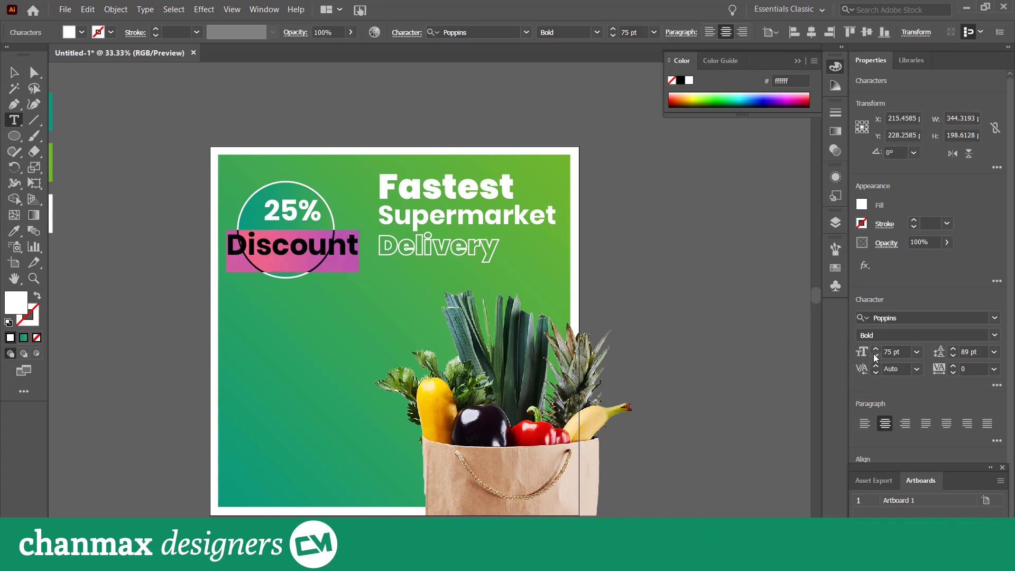
pyautogui.moveTo(874, 355); pyautogui.dragTo(874, 354)
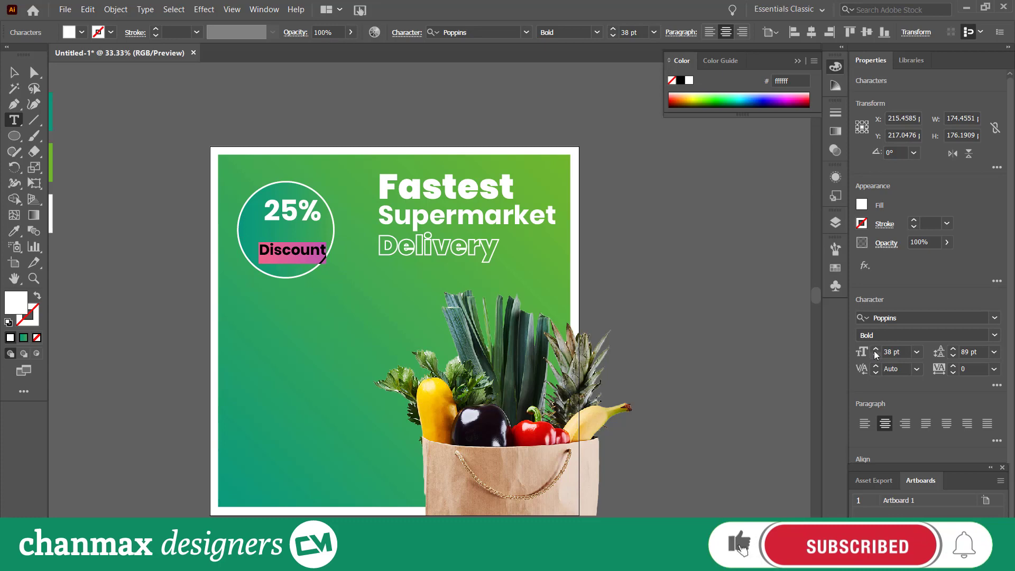
# - Enlarge the "25%" line above "Discount" to about 100 pt
pyautogui.doubleClick(292, 207)
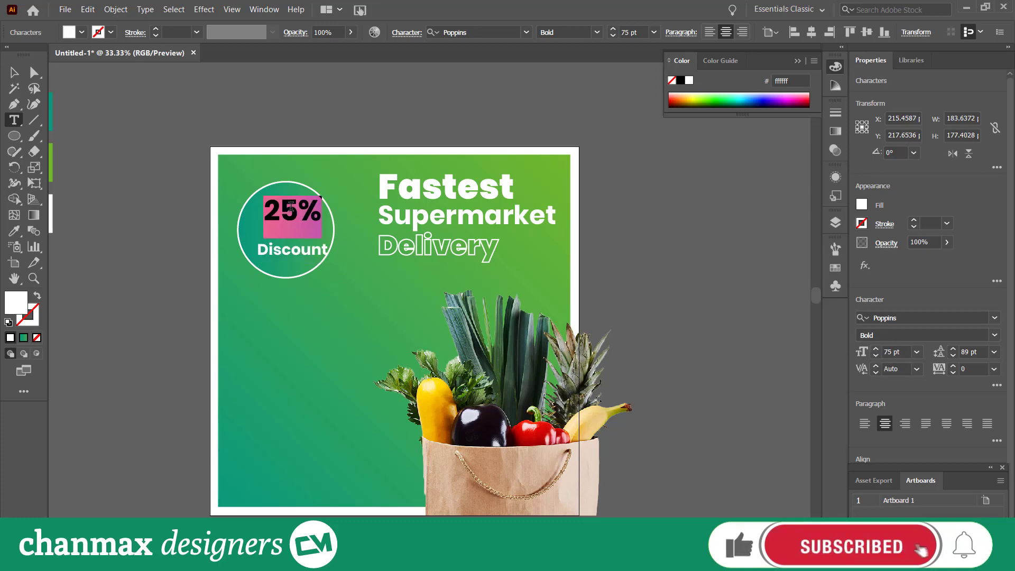
pyautogui.moveTo(881, 349); pyautogui.dragTo(880, 348)
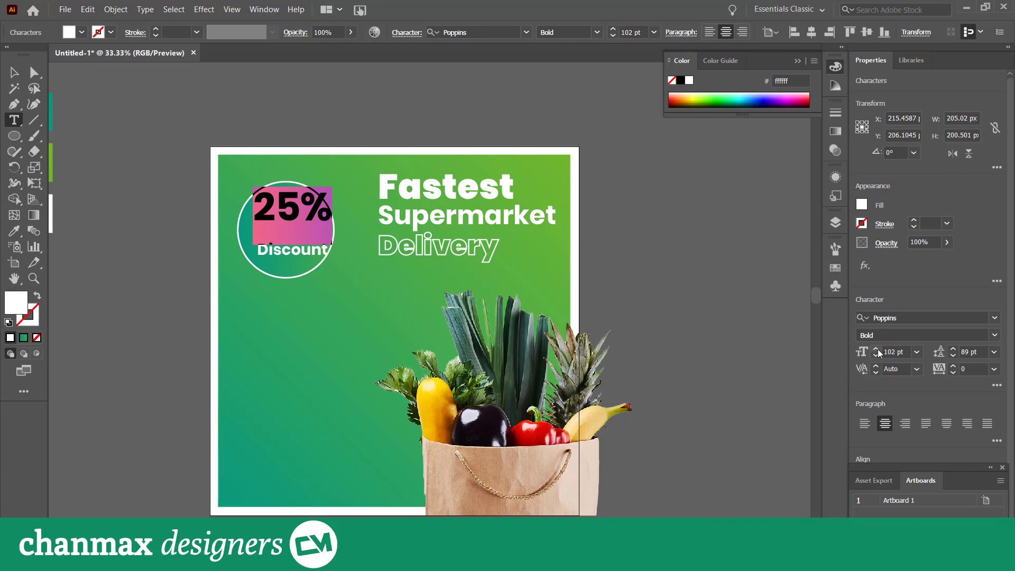
pyautogui.press('Escape')
pyautogui.click(278, 99)
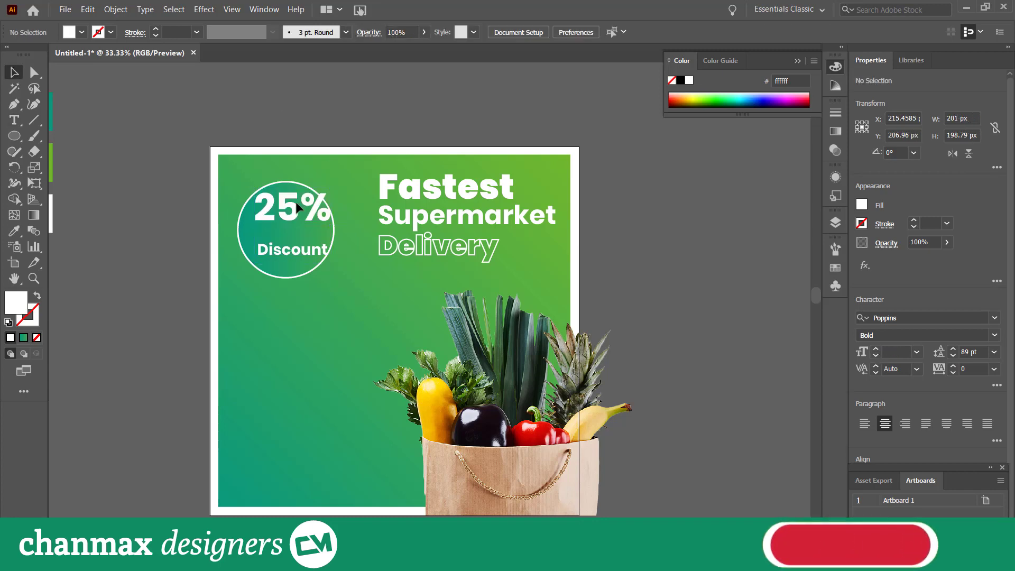
# - Nudge the discount text slightly left and down and tighten its leading to 38 pt
pyautogui.moveTo(295, 200); pyautogui.dragTo(295, 204)
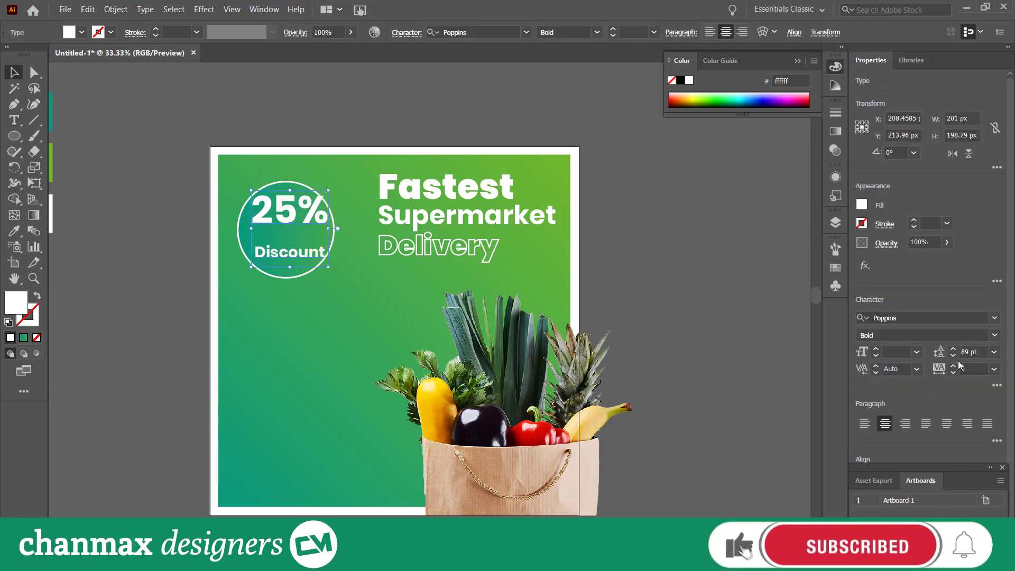
pyautogui.moveTo(954, 357); pyautogui.dragTo(954, 357)
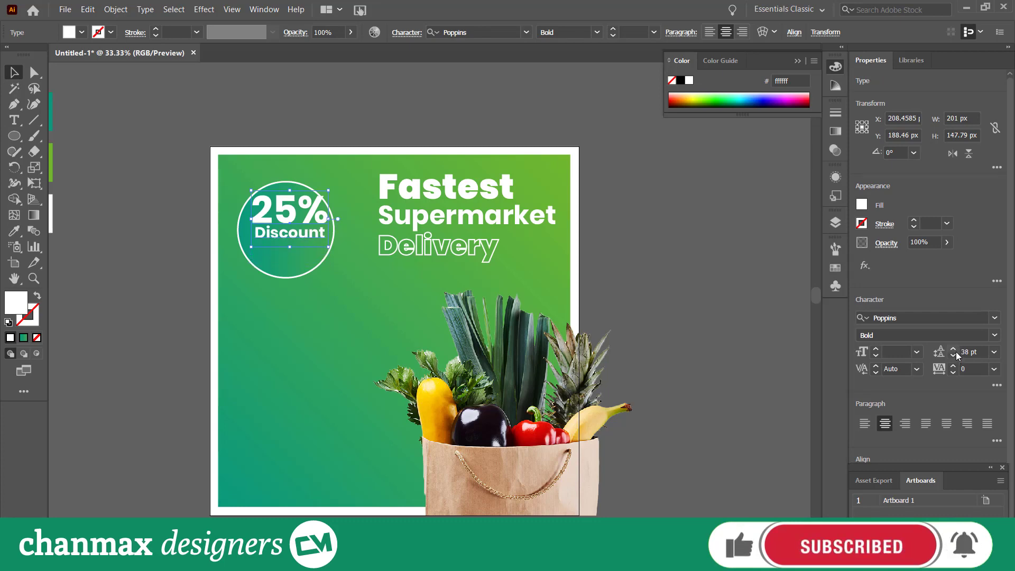
# - Move the discount text down inside the badge circle and centre the text and circle on each other horizontally and vertically
pyautogui.moveTo(298, 237); pyautogui.dragTo(287, 254)
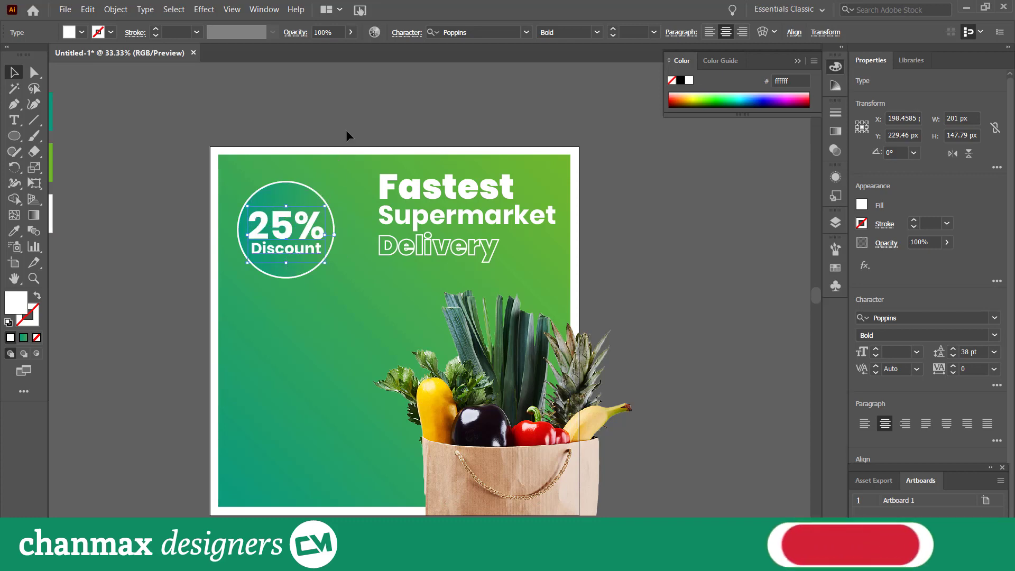
pyautogui.keyDown('shift'); pyautogui.click(292, 188); pyautogui.keyUp('shift')
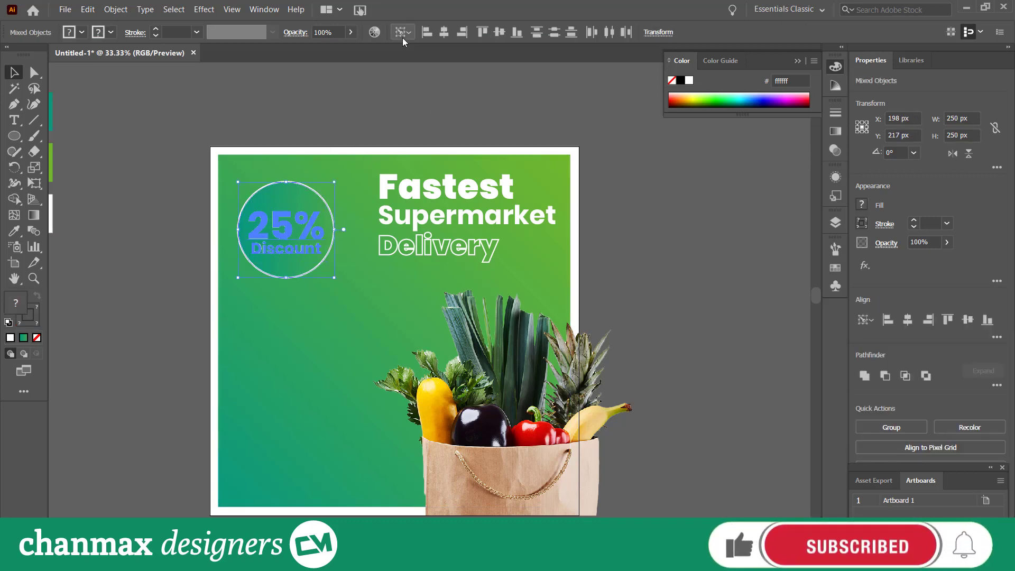
pyautogui.click(403, 32)
pyautogui.click(446, 34)
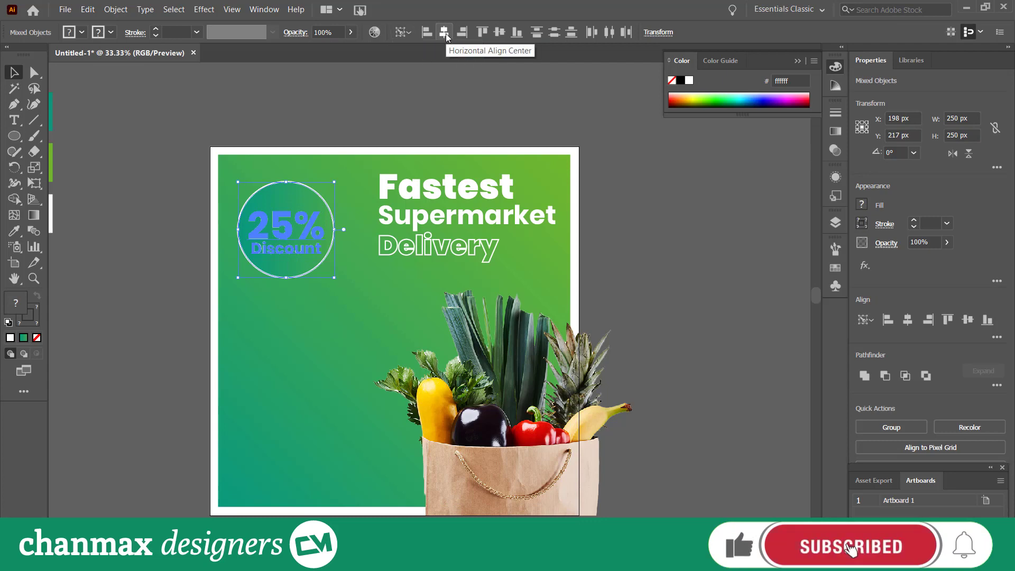
pyautogui.click(500, 32)
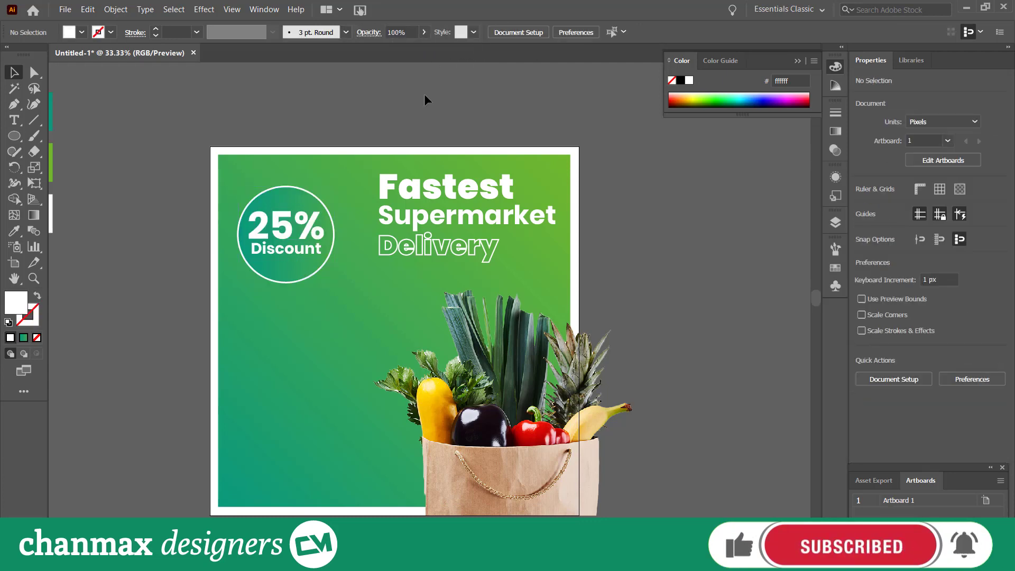
# - Group the discount text with its circle and nudge the badge slightly right and up on the poster
pyautogui.scroll(-2, 425, 94)
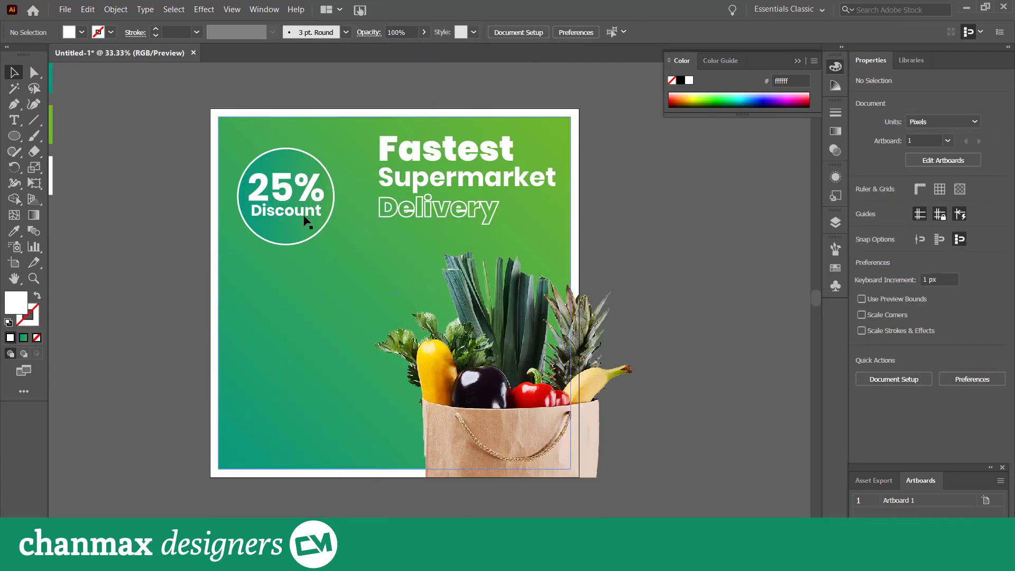
pyautogui.click(312, 188)
pyautogui.keyDown('shift'); pyautogui.click(286, 154); pyautogui.keyUp('shift')
pyautogui.rightClick(282, 164)
pyautogui.click(299, 251)
pyautogui.click(183, 183)
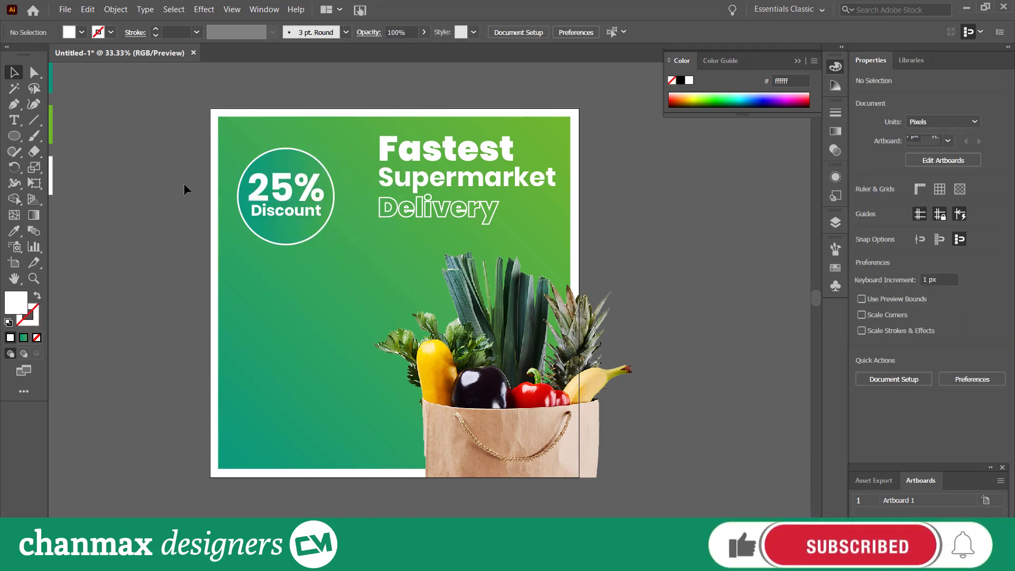
pyautogui.moveTo(283, 197); pyautogui.dragTo(287, 195)
pyautogui.click(197, 200)
pyautogui.scroll(1, 167, 211)
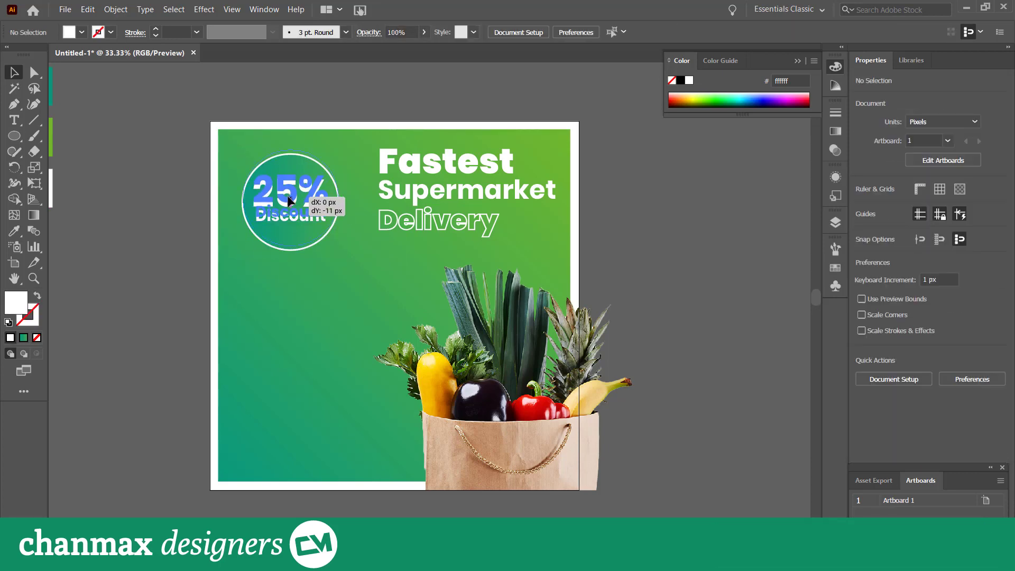
pyautogui.click(167, 221)
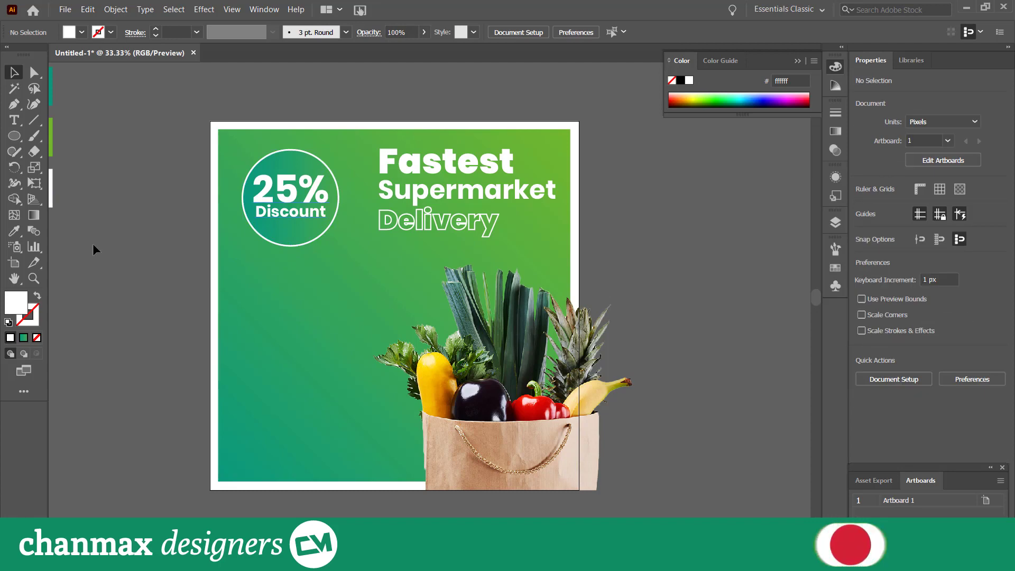
# - Draw a 50 px circle on the pasteboard beside the poster and sample the badge circle's gradient fill and white outline onto it
pyautogui.click(14, 136)
pyautogui.click(61, 168)
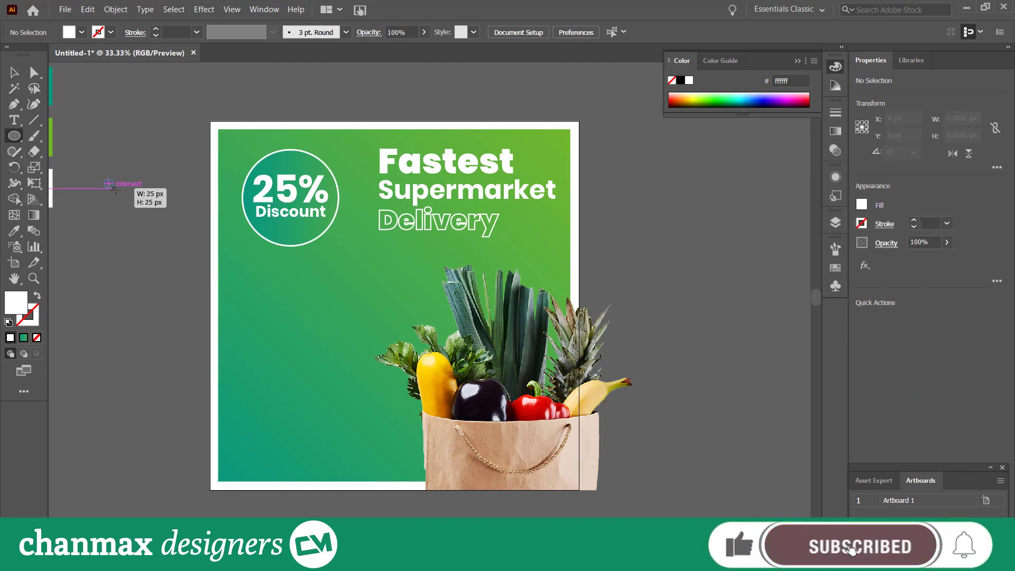
pyautogui.moveTo(104, 179); pyautogui.dragTo(122, 197)
pyautogui.click(15, 231)
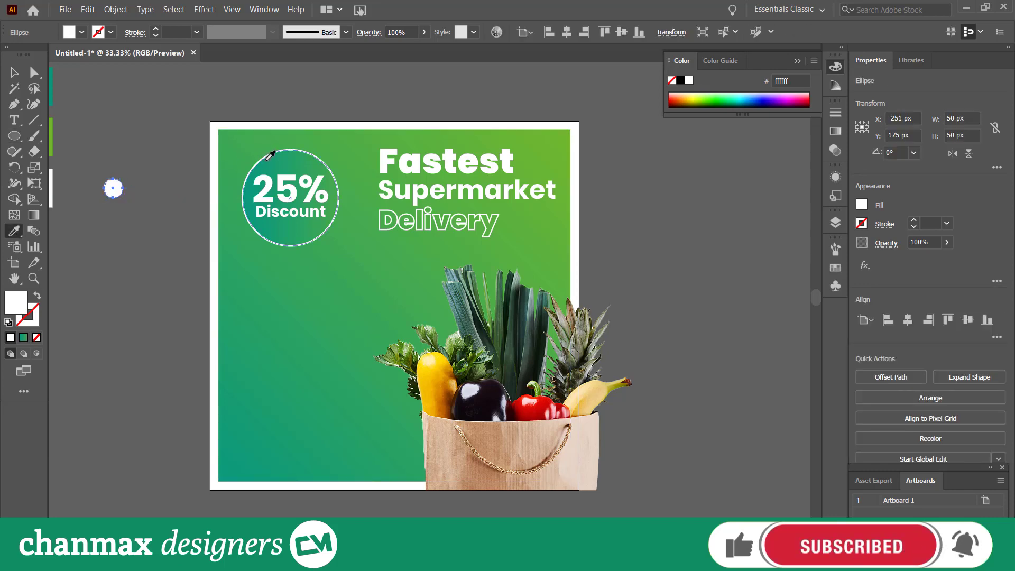
pyautogui.click(289, 152)
pyautogui.click(22, 74)
pyautogui.click(137, 191)
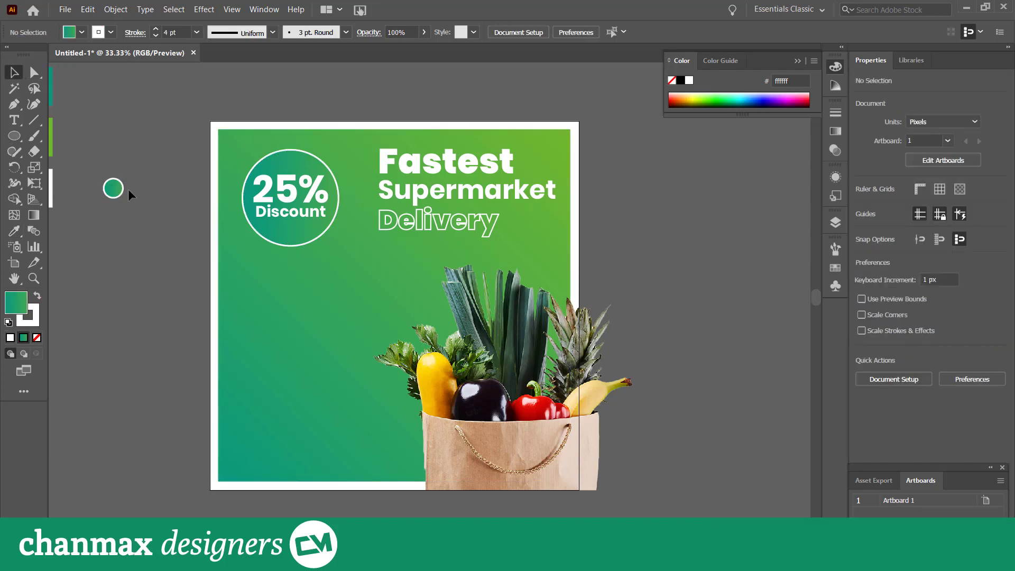
# - Place the small circle on the badge's upper-right rim and a copy reduced to 32 px on its lower-left rim
pyautogui.moveTo(113, 188); pyautogui.dragTo(268, 246)
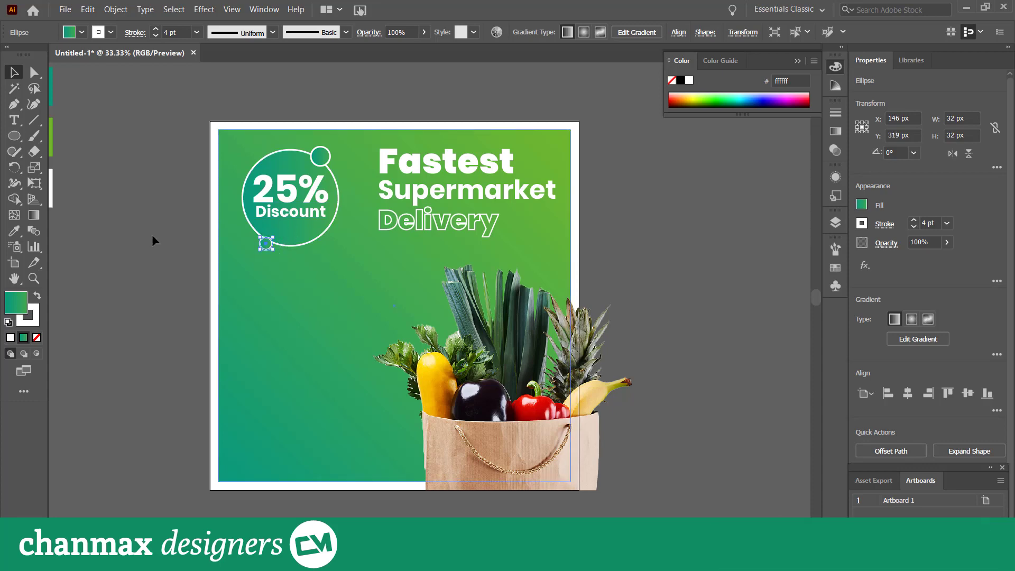
pyautogui.click(351, 200)
# - Duplicate the badge's upper-right rim circle to just below the badge and shrink the copy to 20 px
pyautogui.click(325, 157)
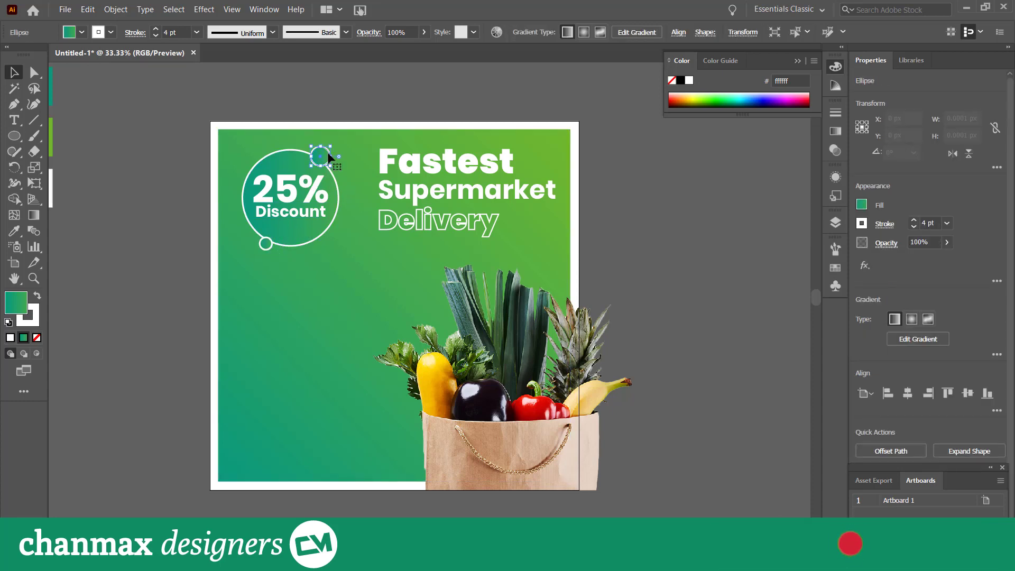
pyautogui.moveTo(328, 167); pyautogui.dragTo(286, 273)
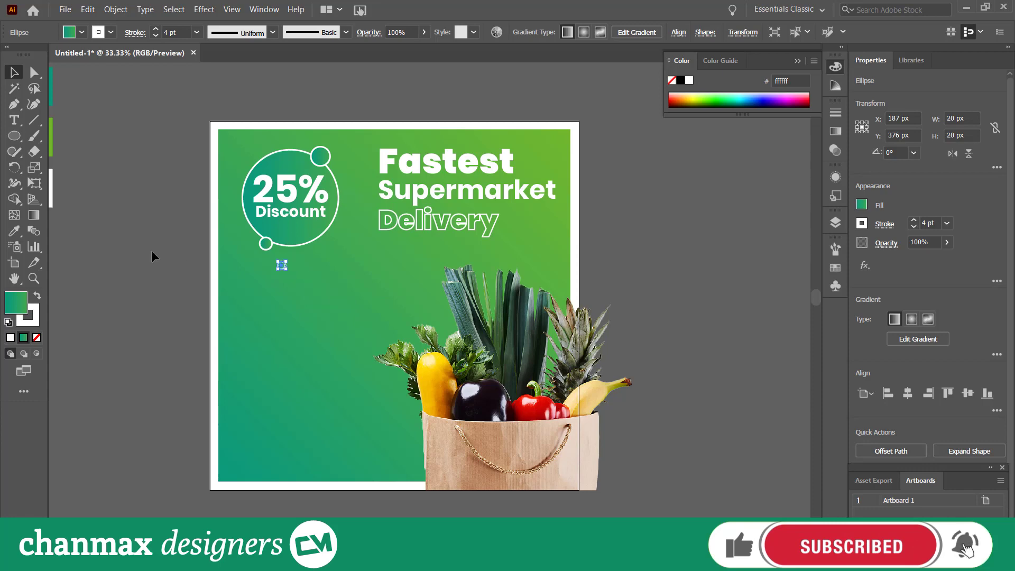
pyautogui.click(151, 253)
pyautogui.click(282, 266)
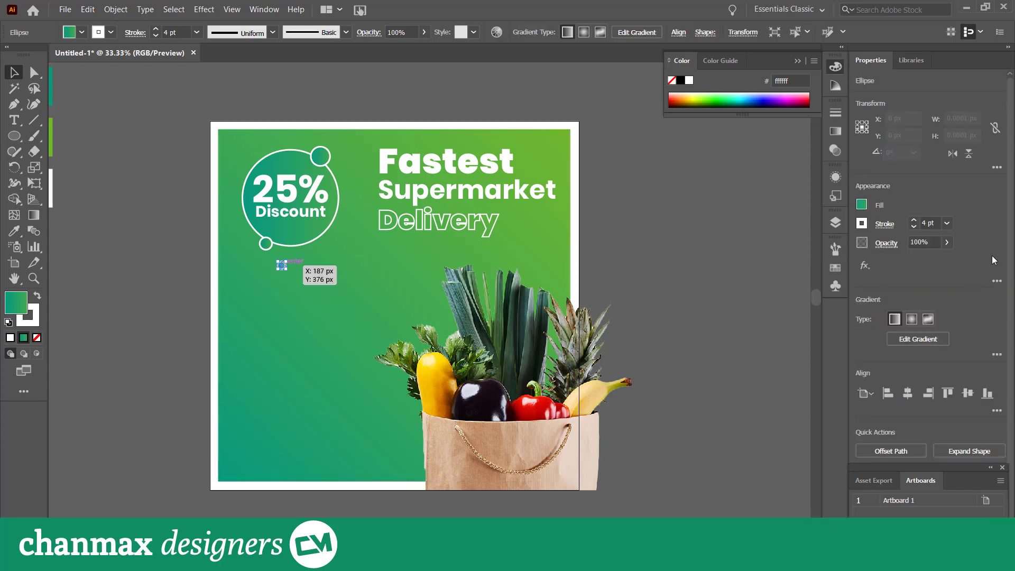